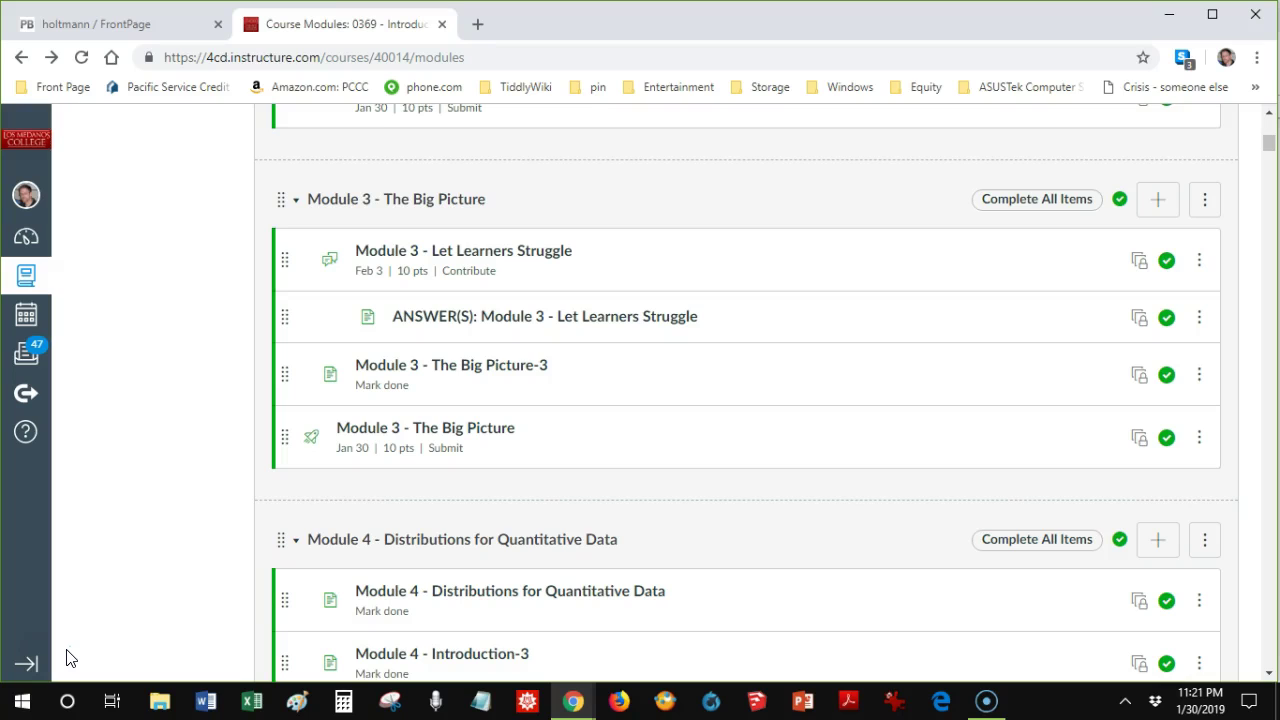
Review the group discussion settings of "Module 3 - Let Learners Struggle" in its edit form, leaving without saving
left_click(13, 668)
left_click(545, 260)
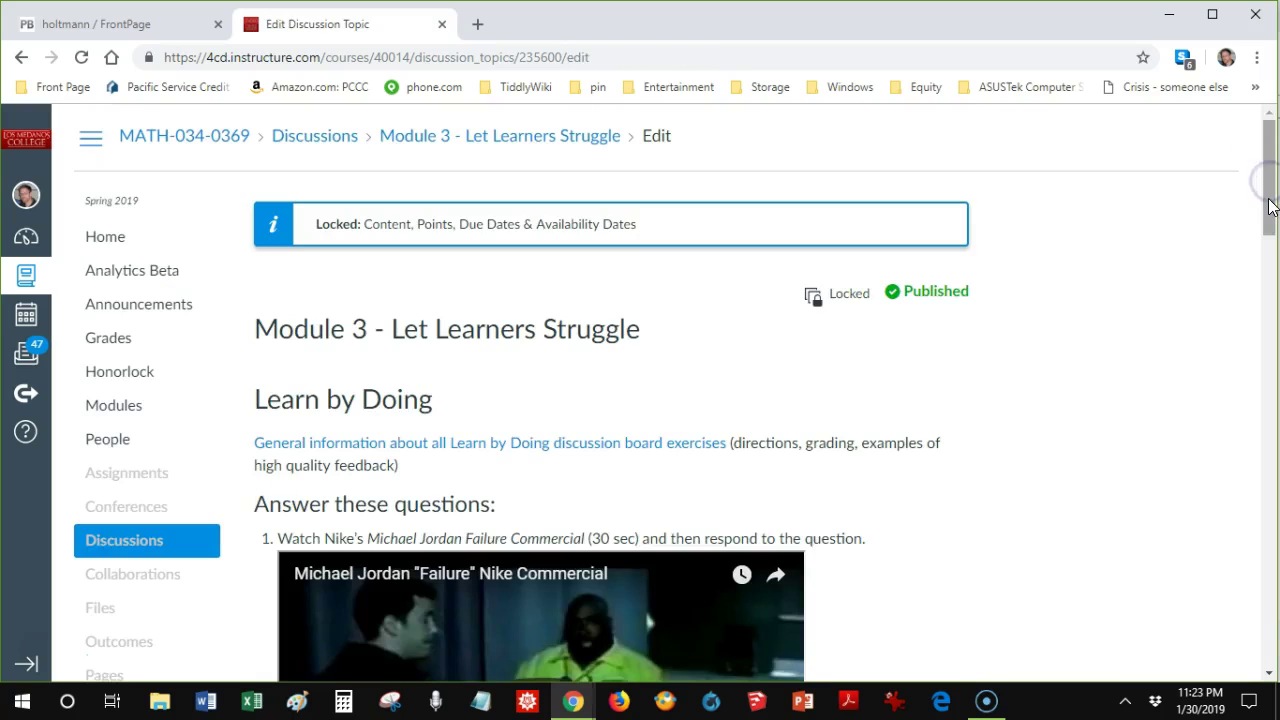
left_click_drag(1270, 205, 1272, 522)
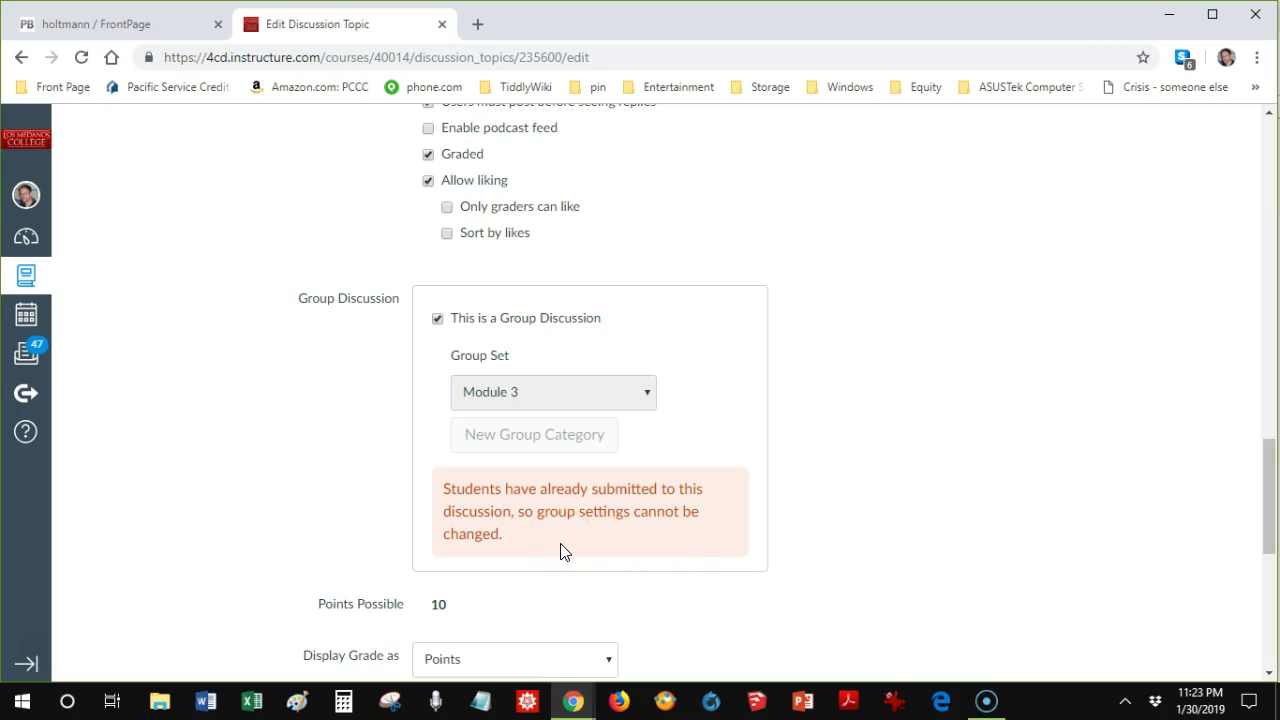
left_click_drag(1272, 486, 1260, 620)
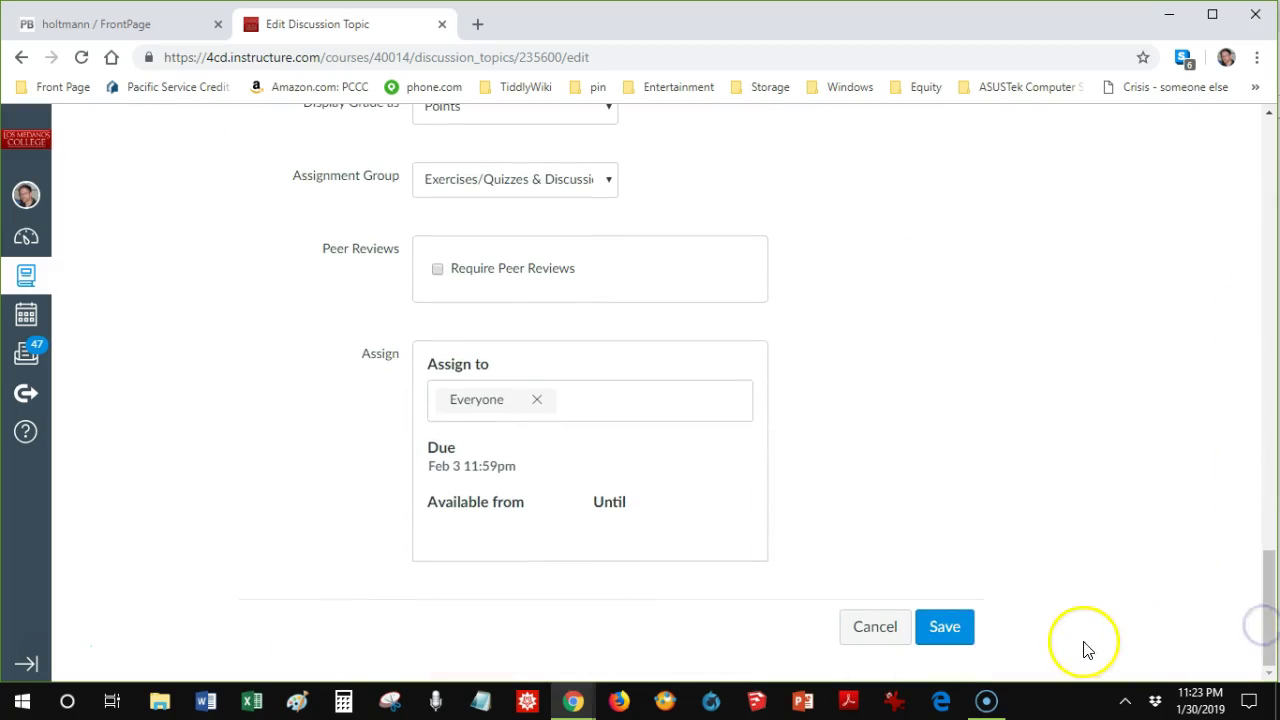
left_click(885, 630)
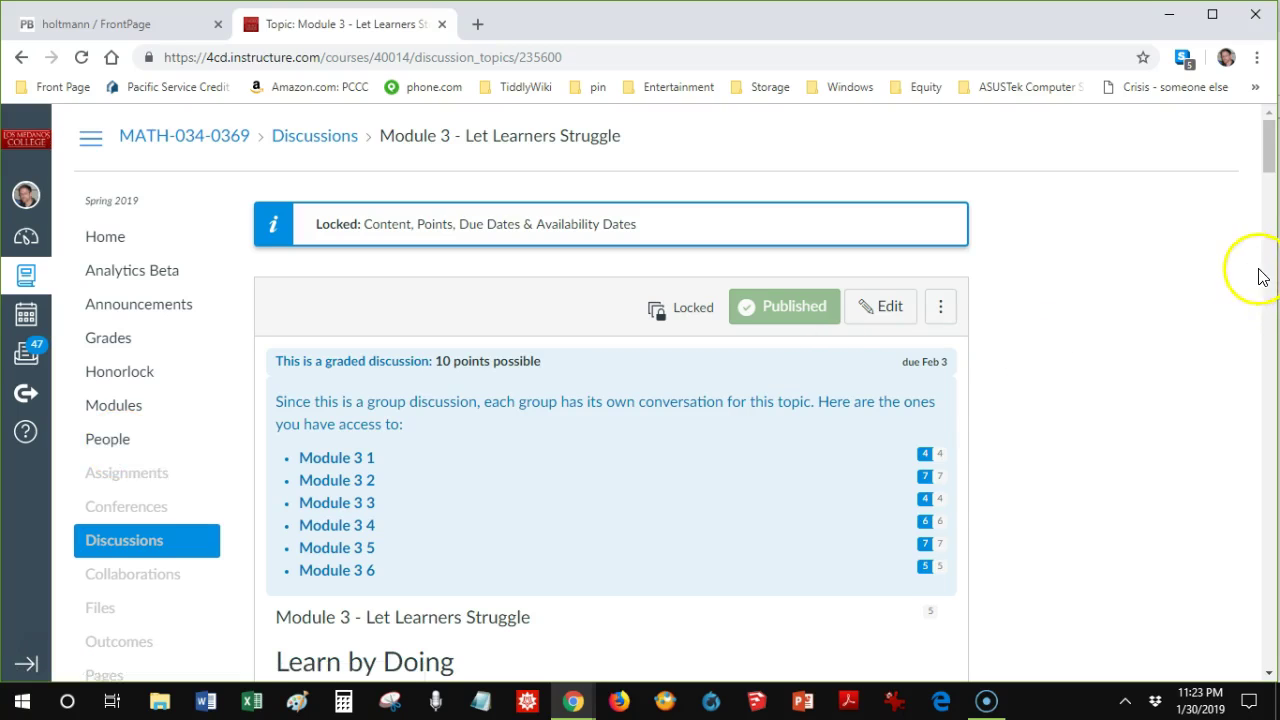
left_click(893, 305)
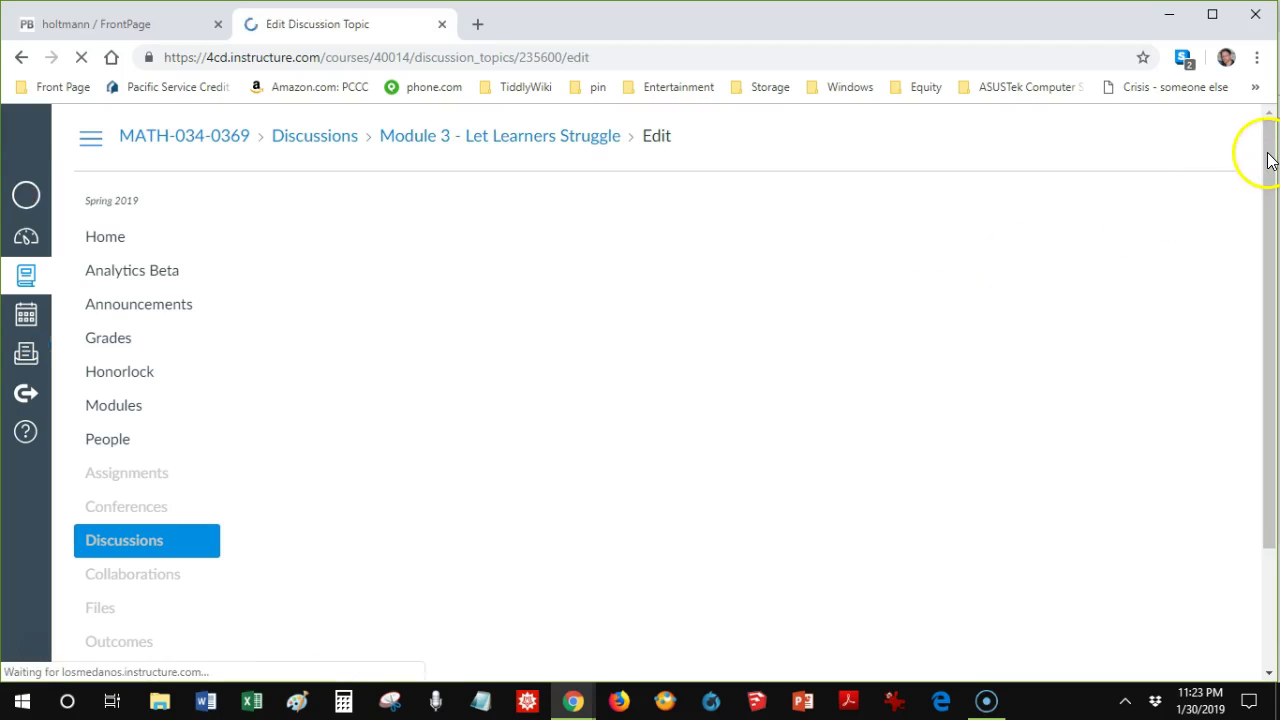
left_click_drag(1268, 160, 1273, 487)
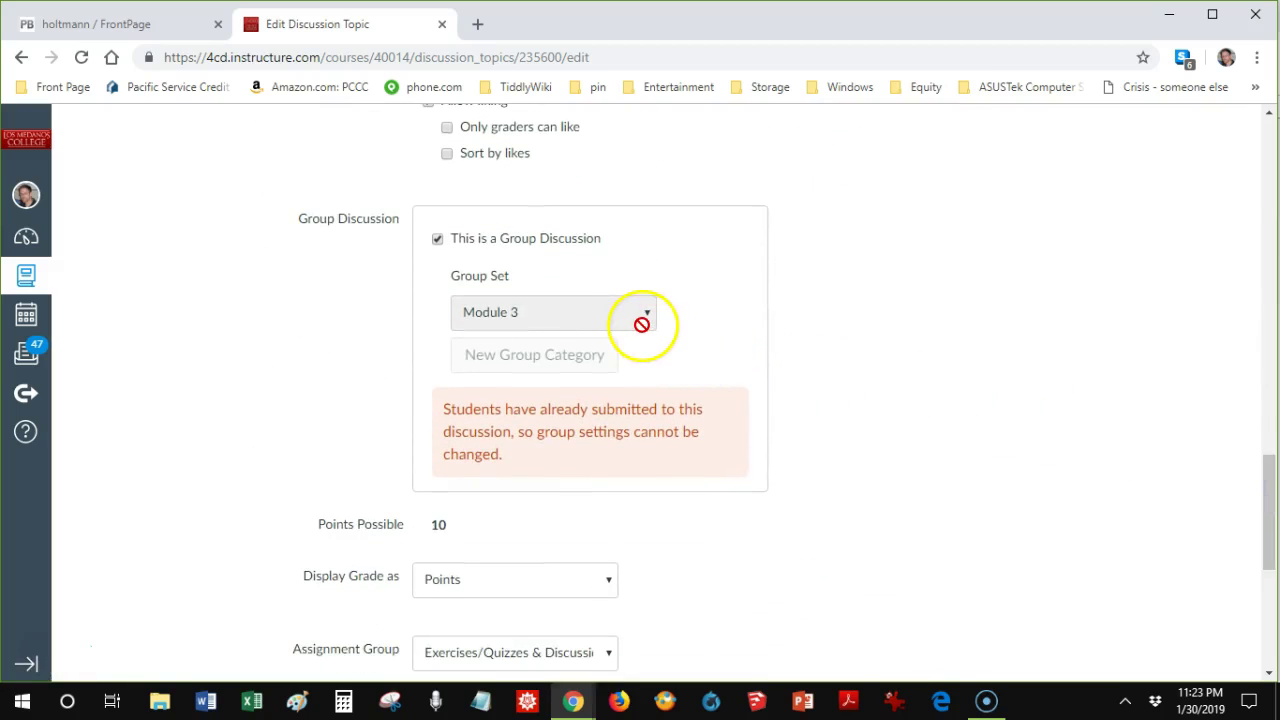
left_click_drag(1268, 531, 1267, 655)
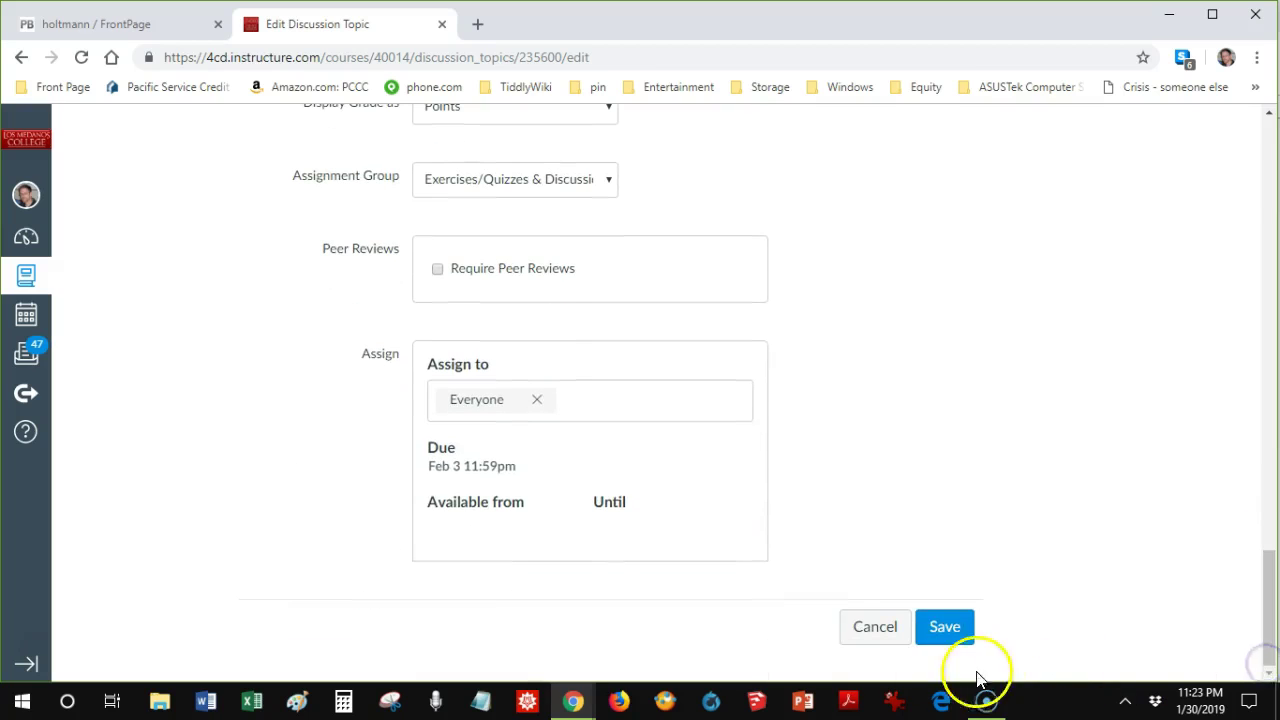
left_click(847, 640)
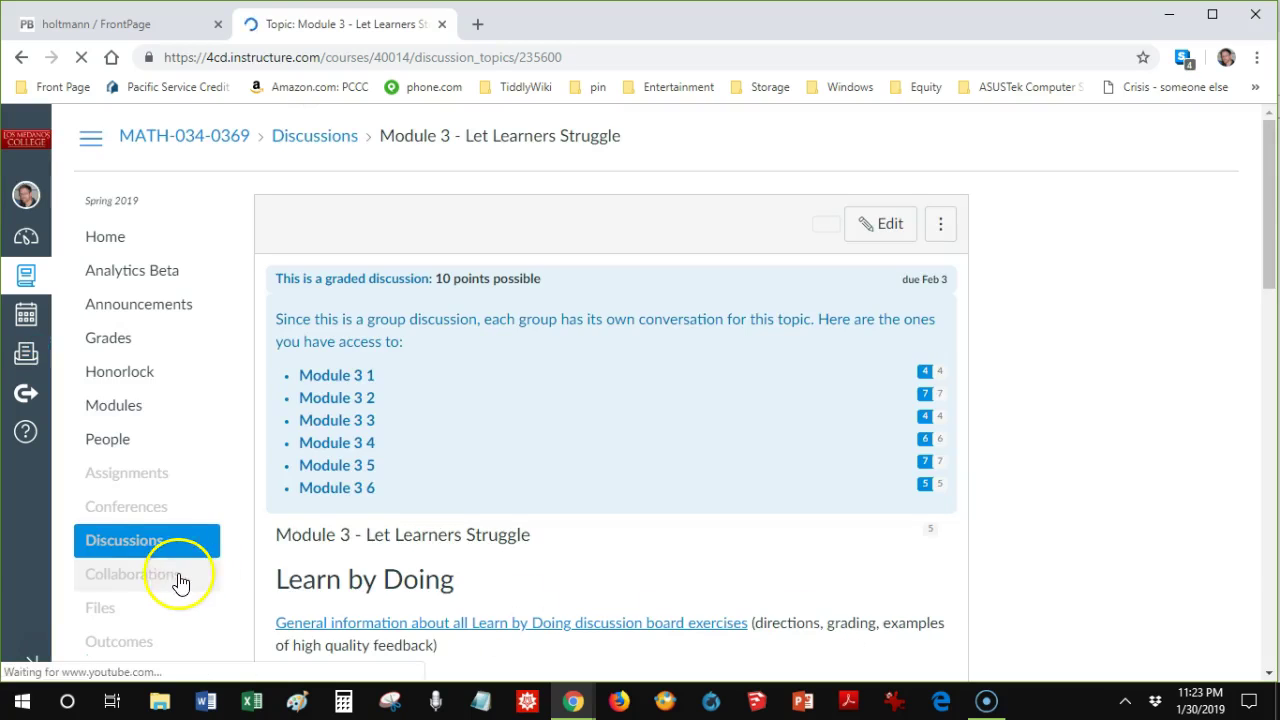
Examine the Module 3 group set under People, checking the unassigned students and the members of group Module 3 6
left_click(120, 441)
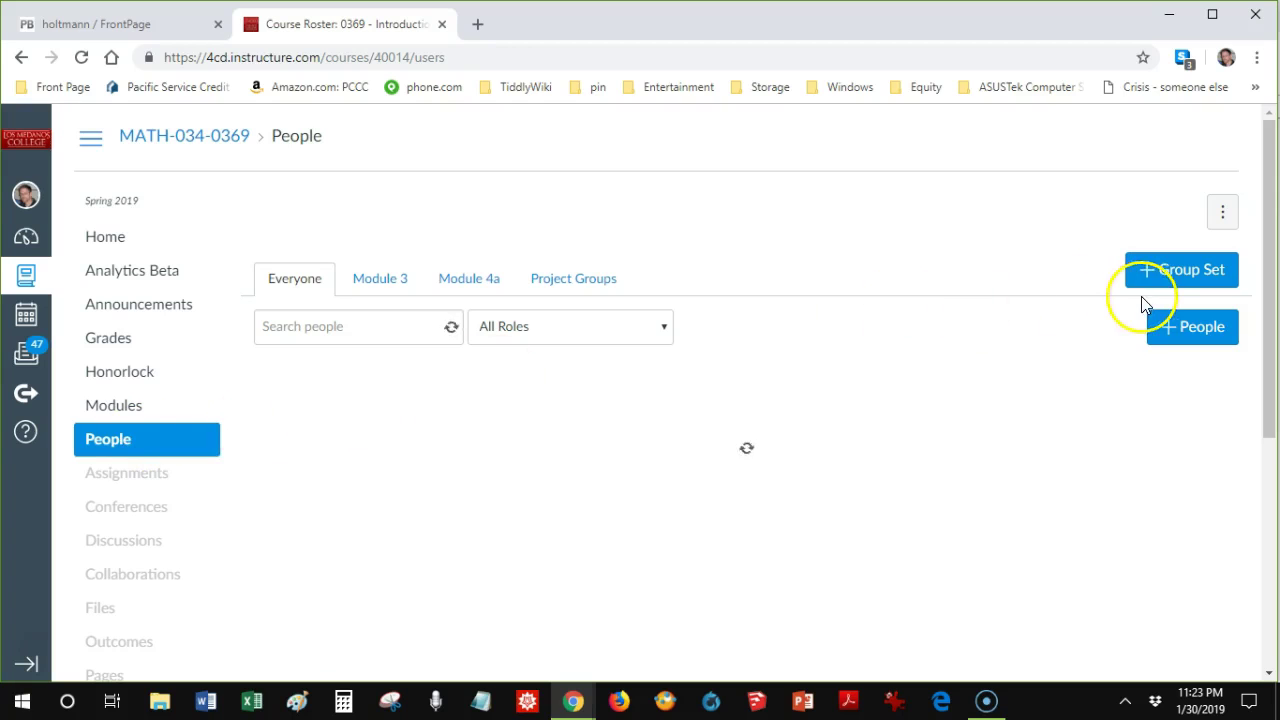
left_click(392, 280)
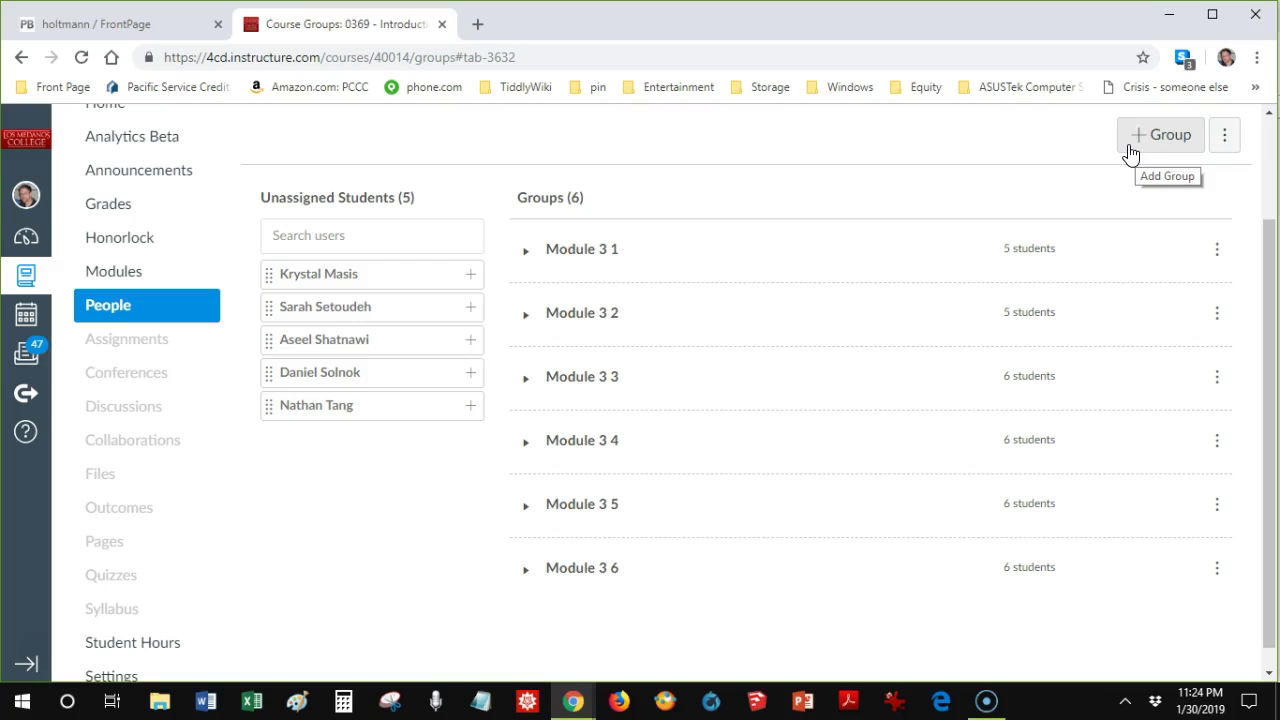
left_click(529, 572)
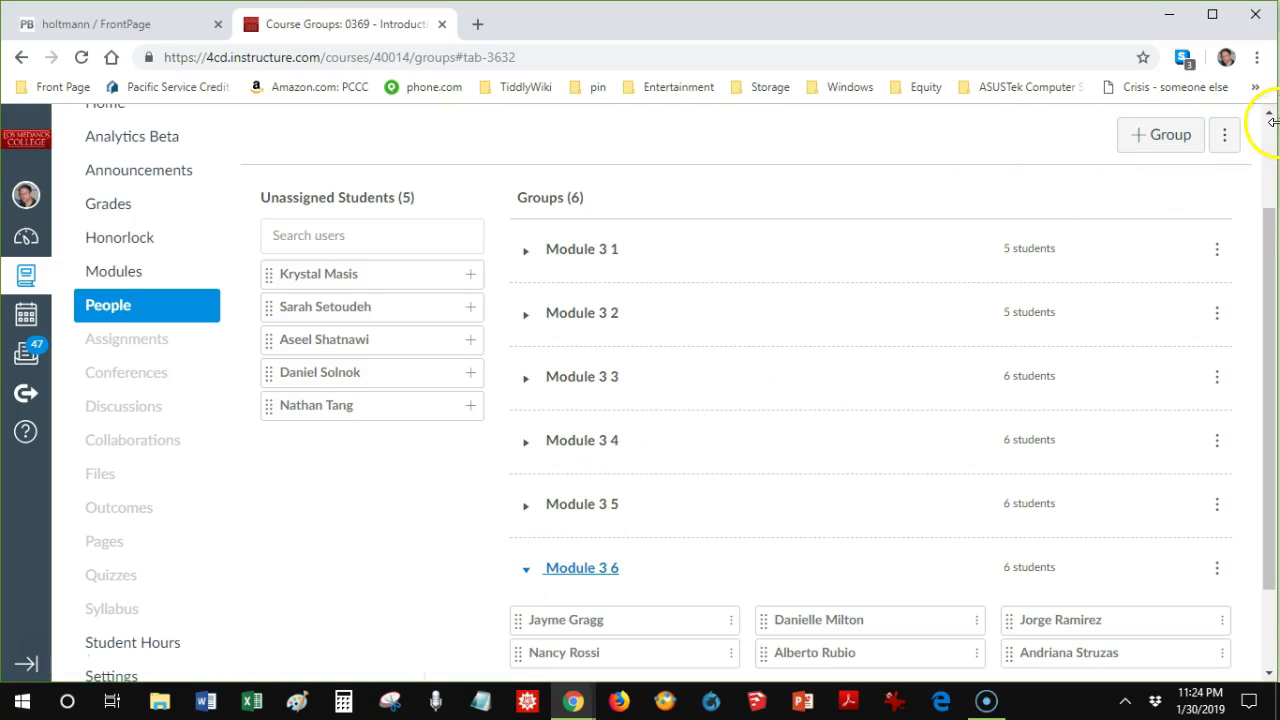
left_click_drag(1268, 214, 1270, 305)
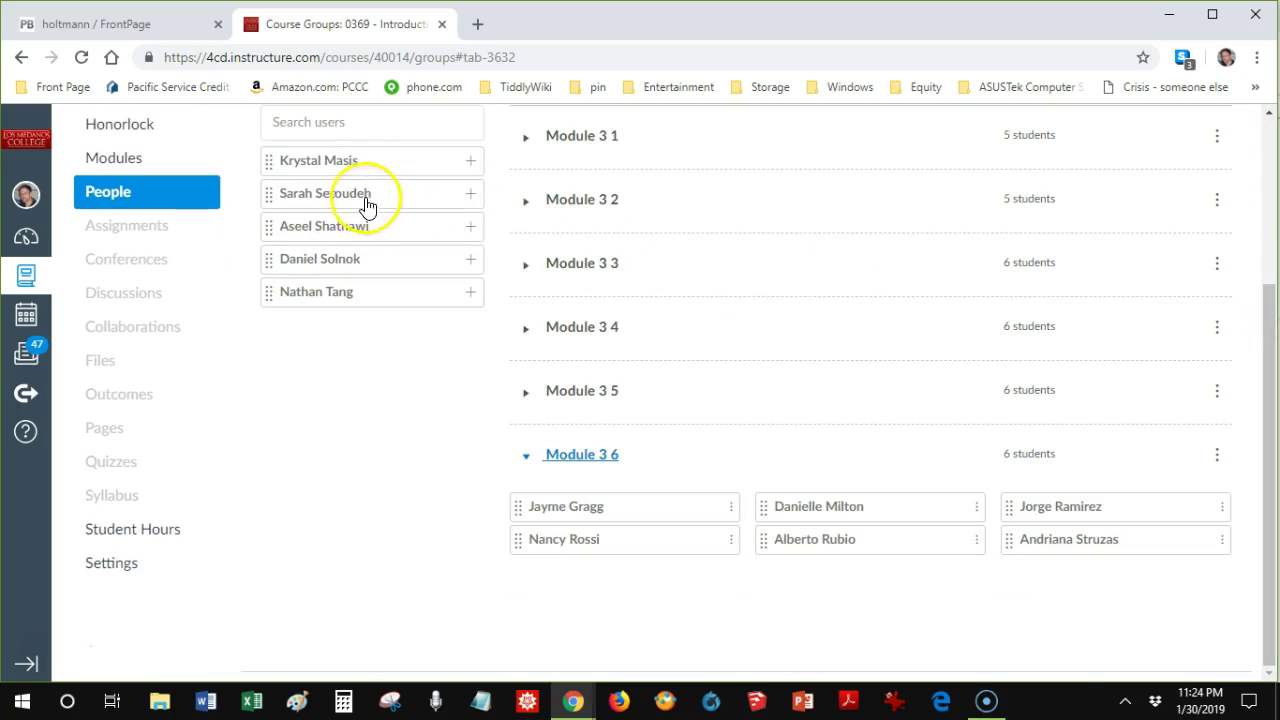
mouse_move(307, 303)
left_mouse_down()
mouse_move(500, 380)
mouse_move(569, 389)
mouse_move(574, 534)
mouse_move(573, 160)
mouse_move(474, 243)
mouse_move(357, 297)
mouse_move(323, 298)
left_mouse_up()
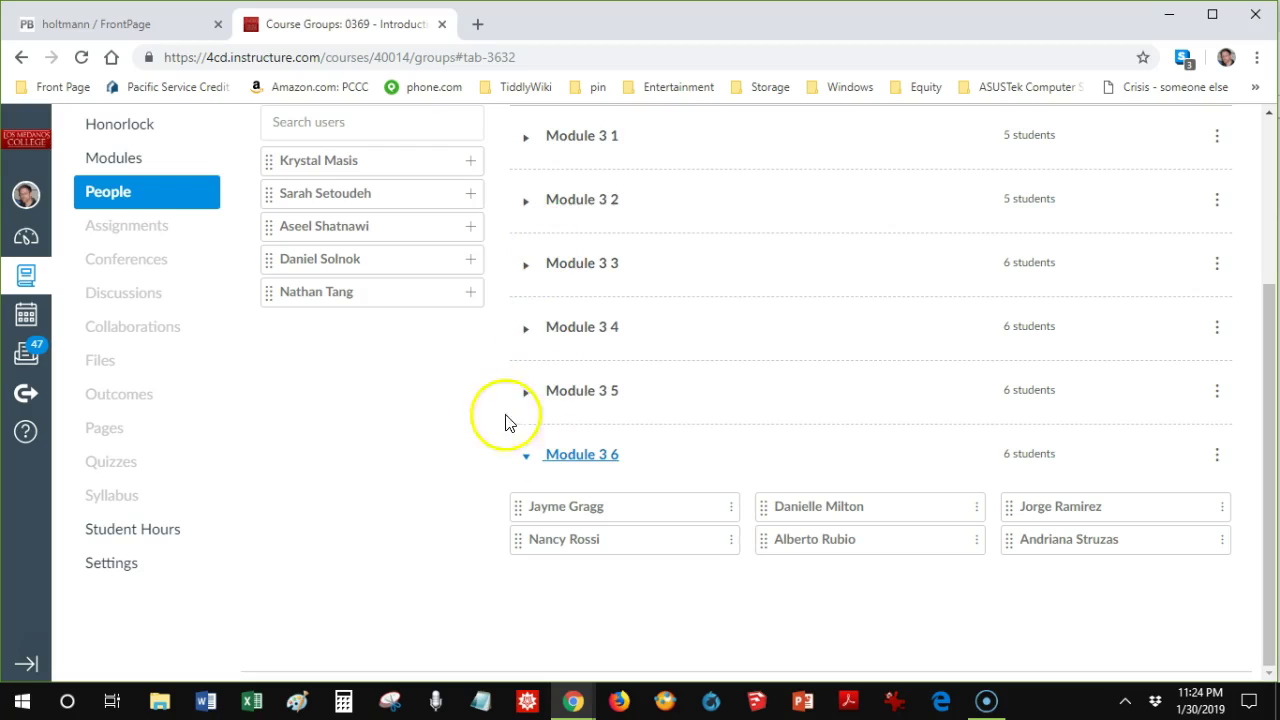
left_click_drag(341, 272, 402, 298)
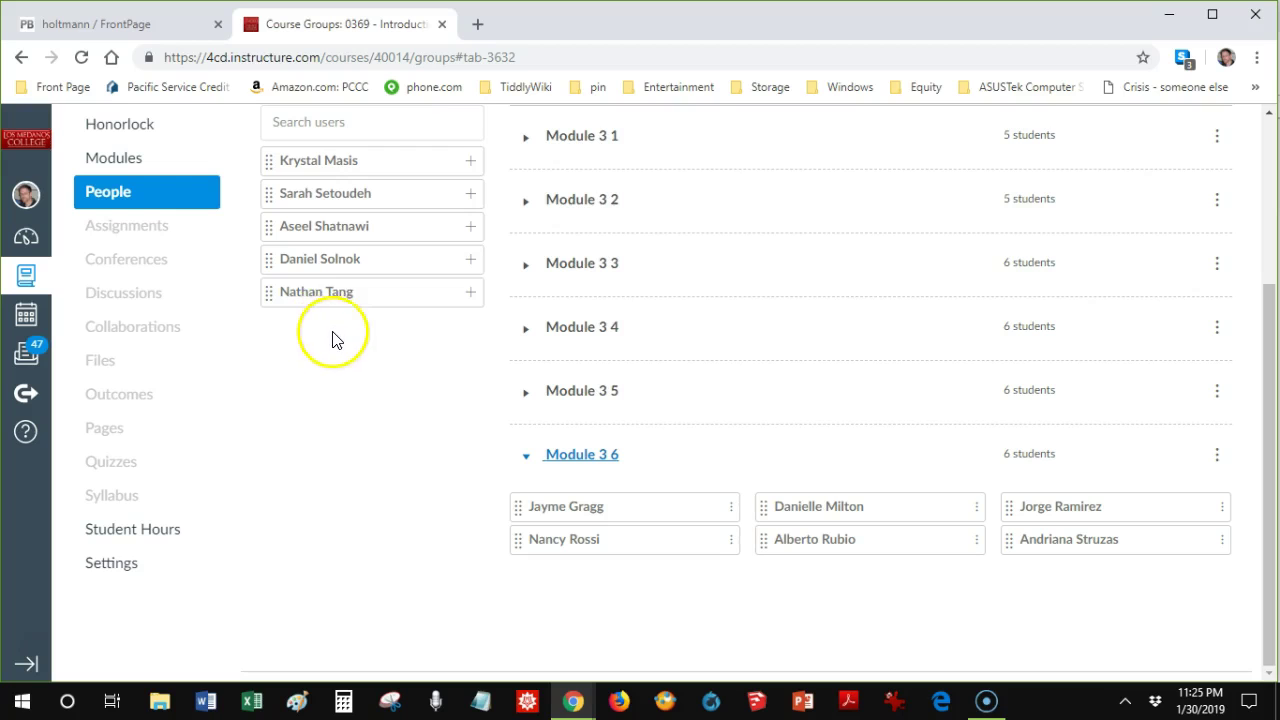
left_click_drag(1268, 354, 1250, 296)
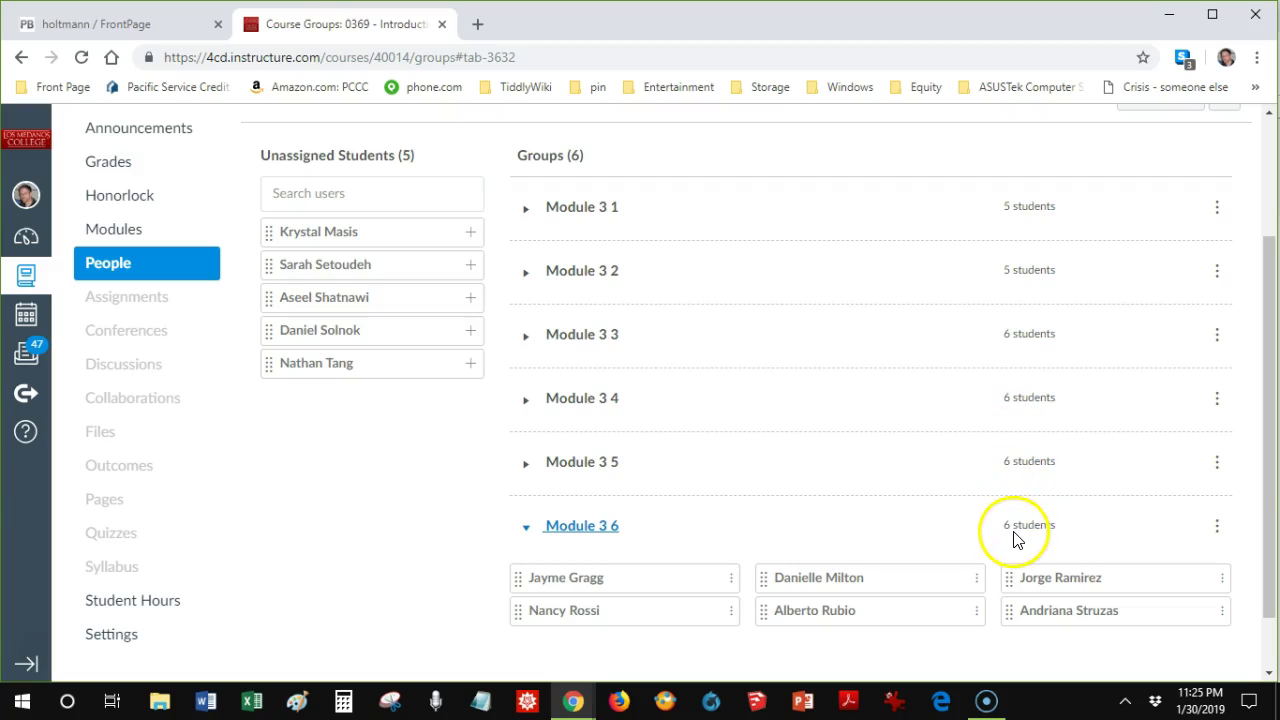
scroll(268, 652, "up", 2)
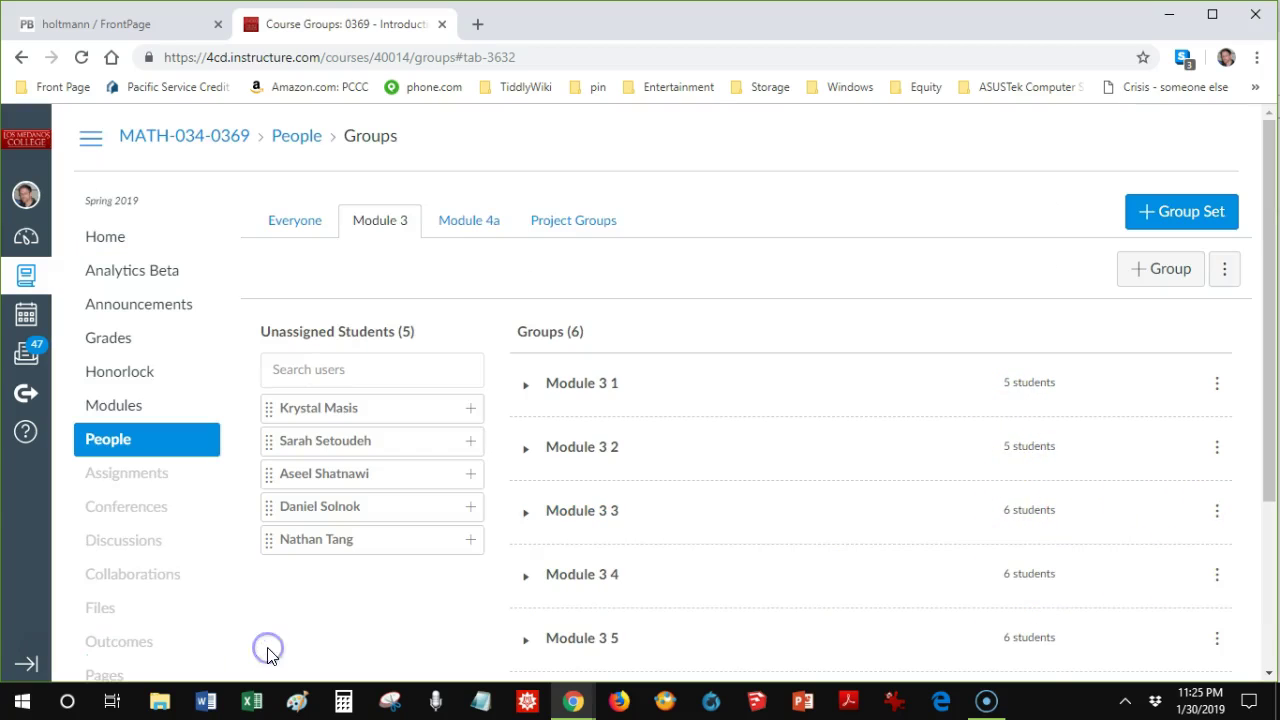
Find the discussion "Module 4 - Dotplots (2b of 2 discussion 2)" and open it for editing at its group discussion settings
left_click(162, 550)
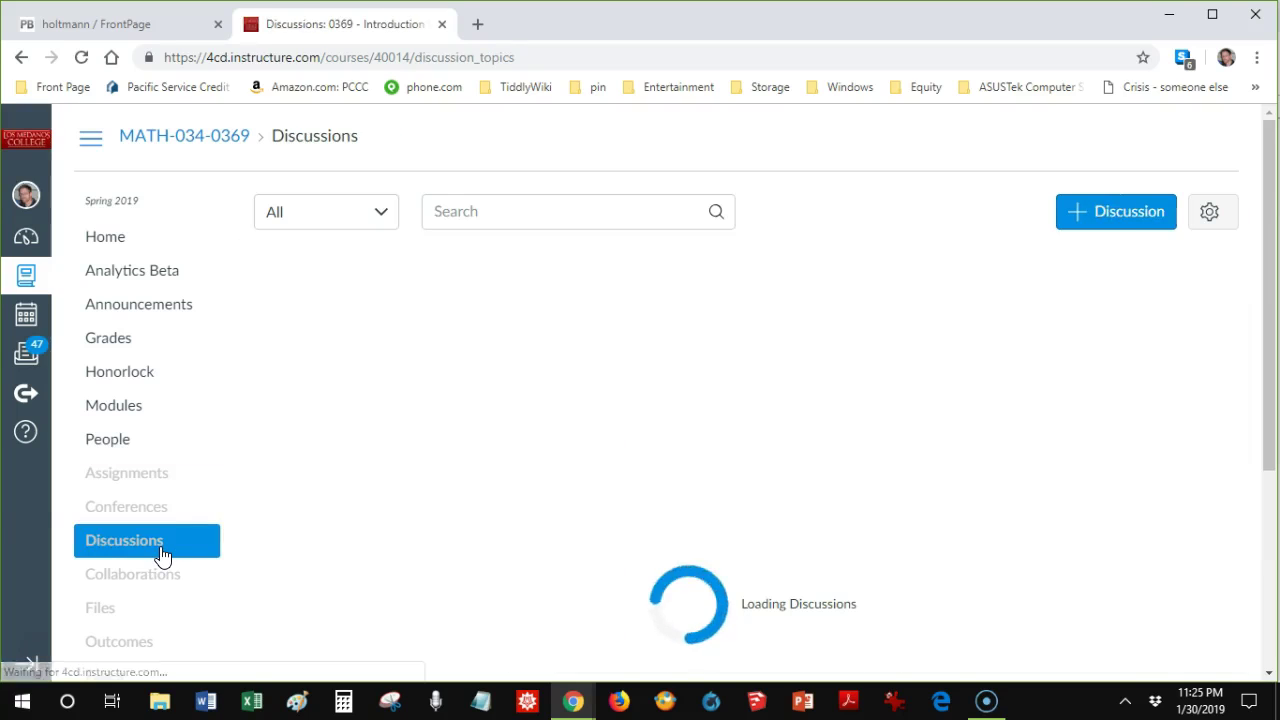
left_click(1267, 416)
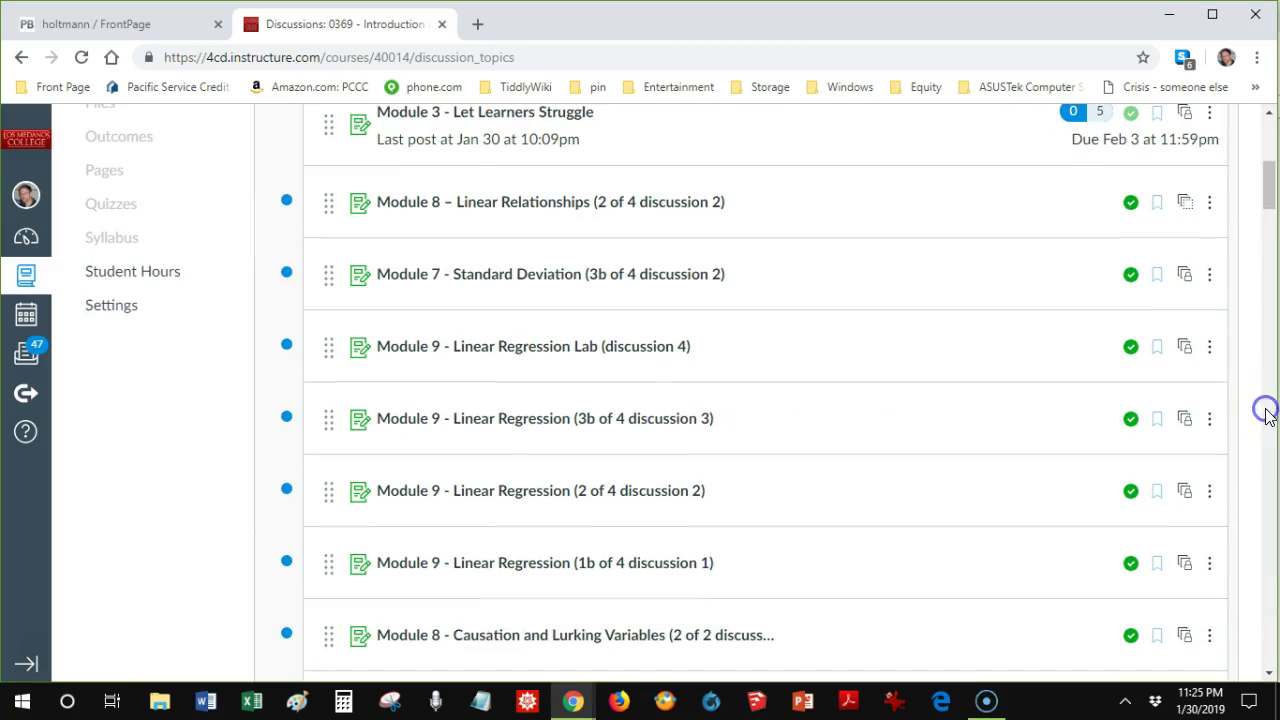
left_click(1270, 205)
left_click_drag(1270, 195, 1274, 287)
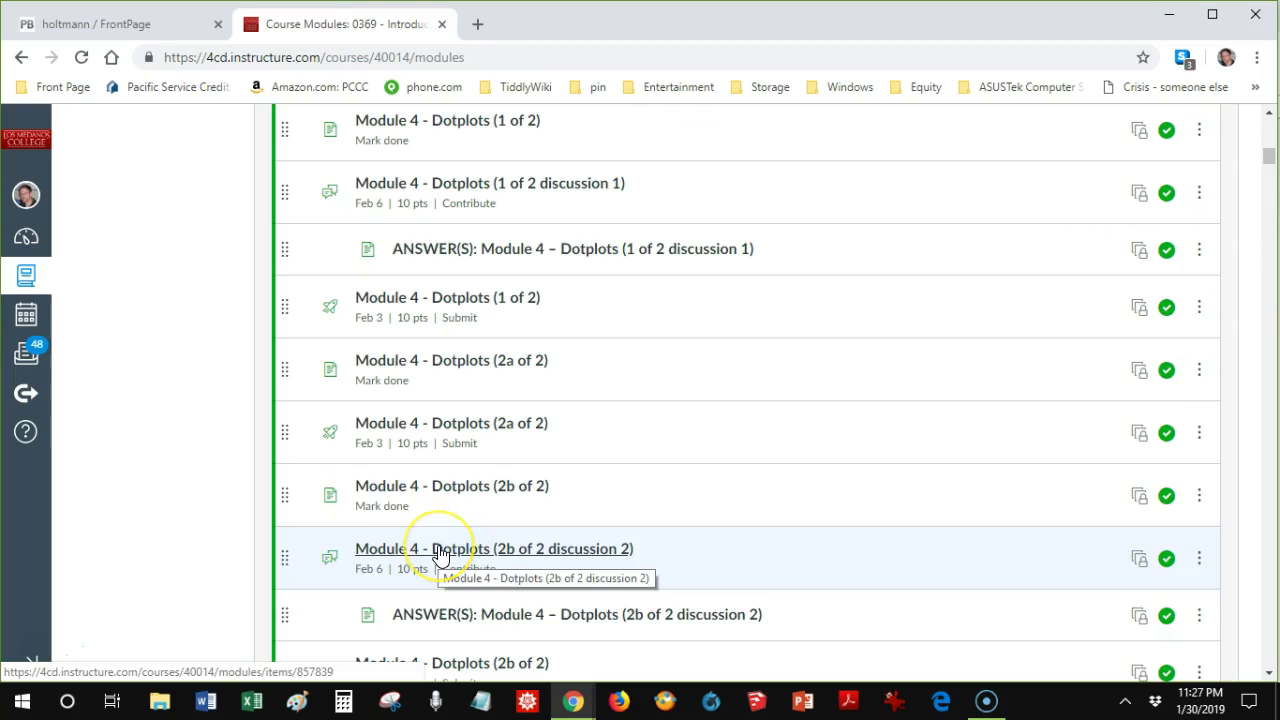
left_click(440, 556)
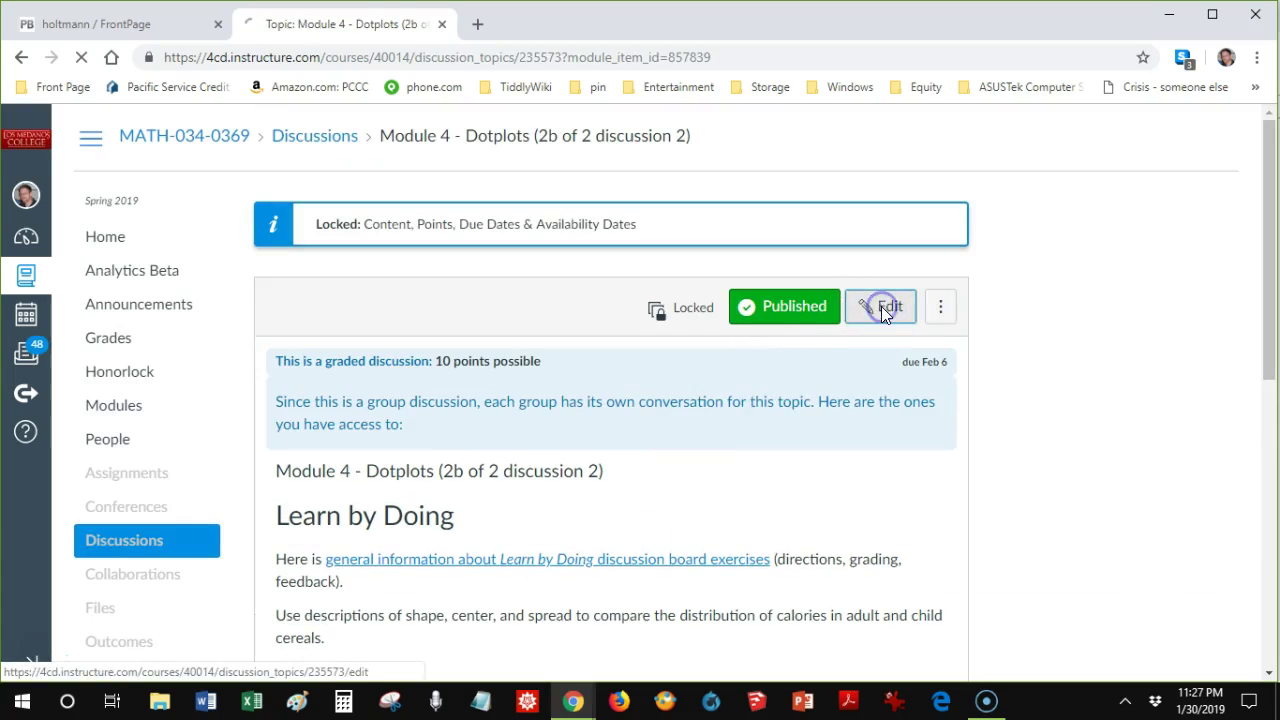
left_click(881, 306)
left_click_drag(1270, 251, 1268, 523)
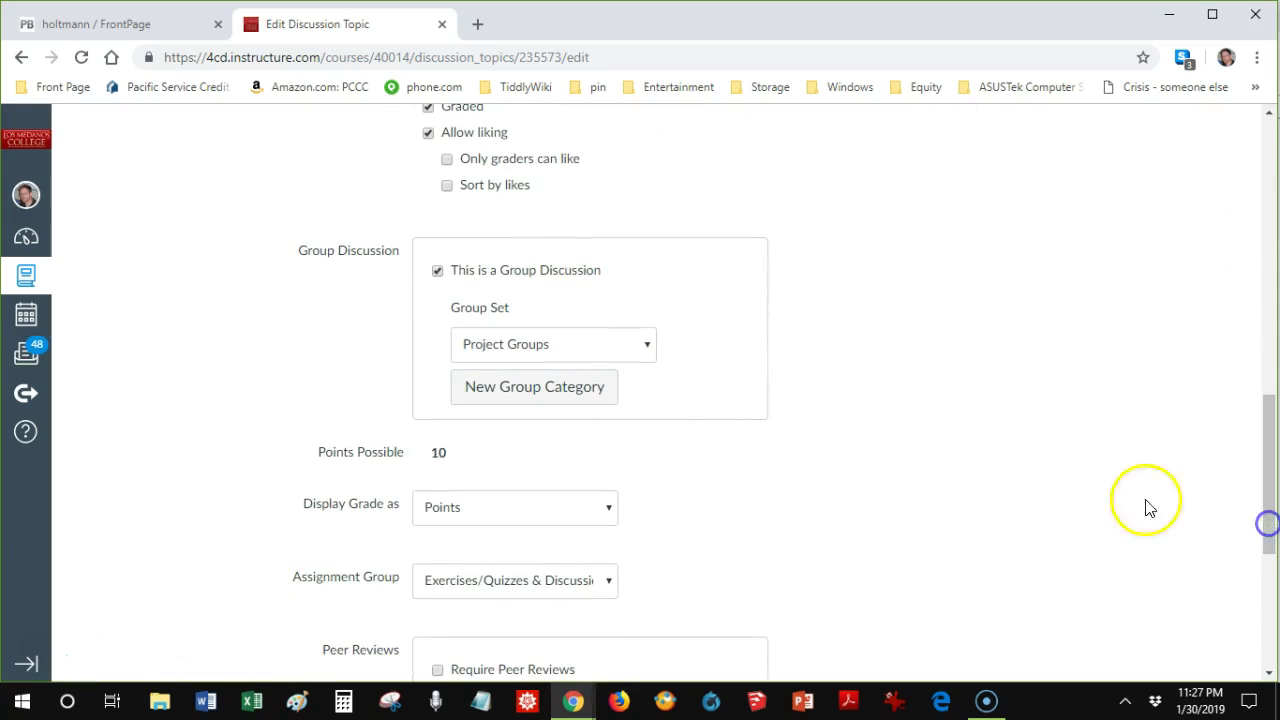
Start a new group category for the discussion and name the group set "Module 4b"
left_click(643, 345)
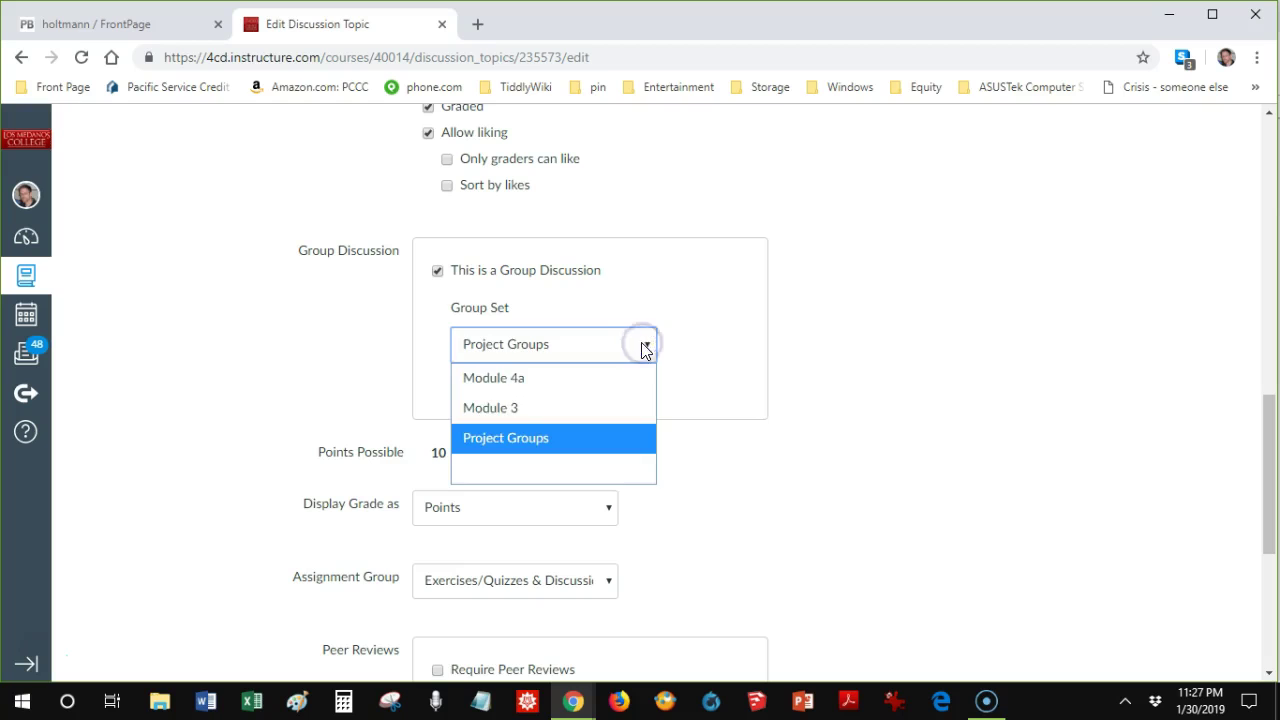
left_click(643, 348)
left_click(590, 395)
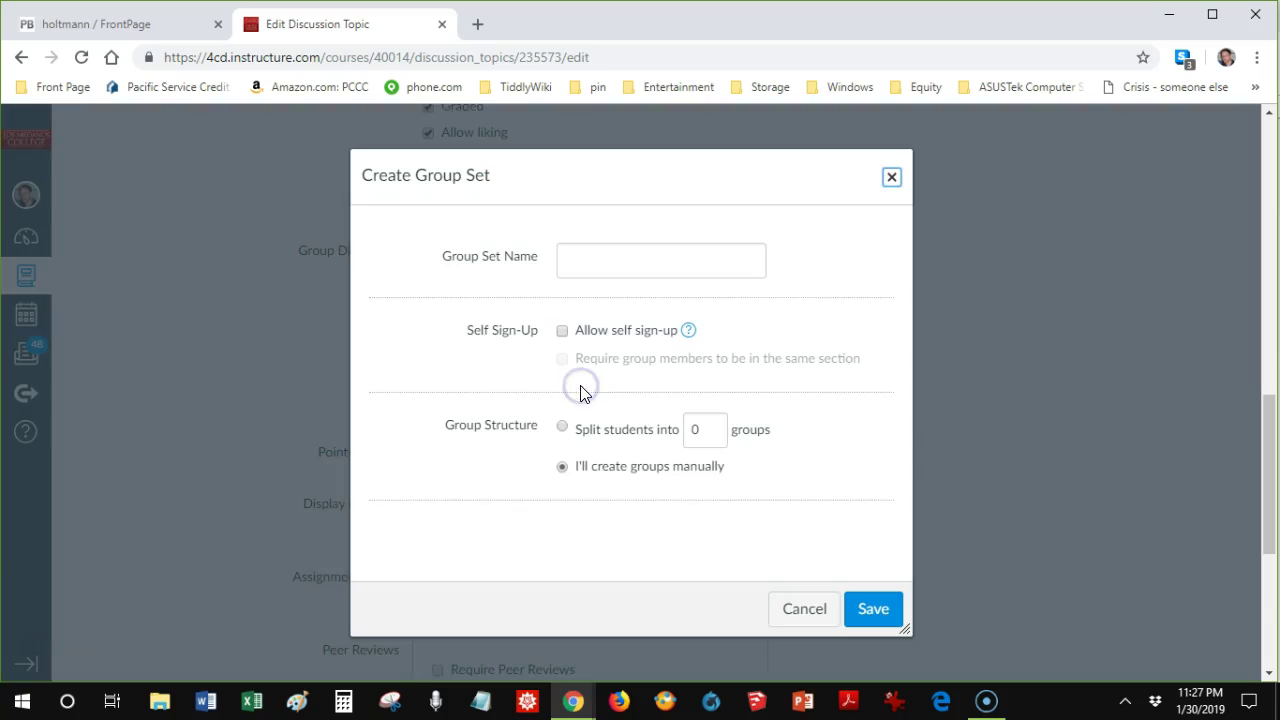
left_click(631, 262)
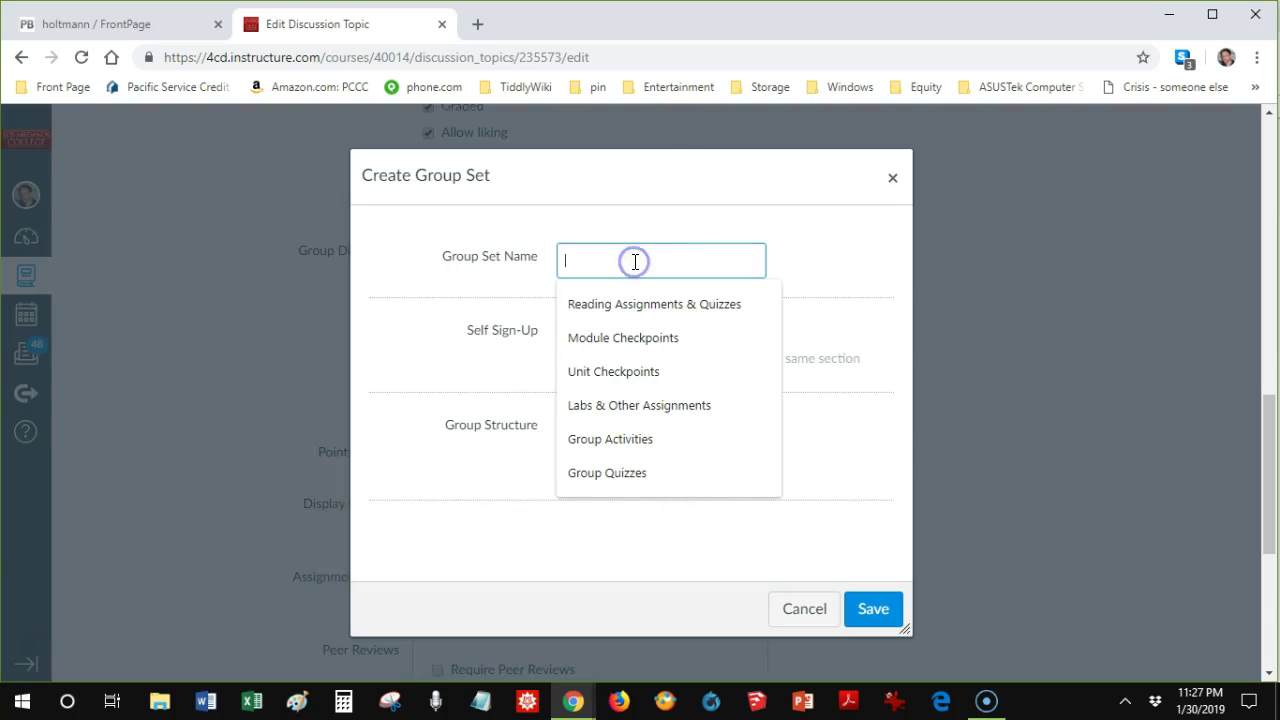
type("Moduel")
key("BackSpace")
key("BackSpace")
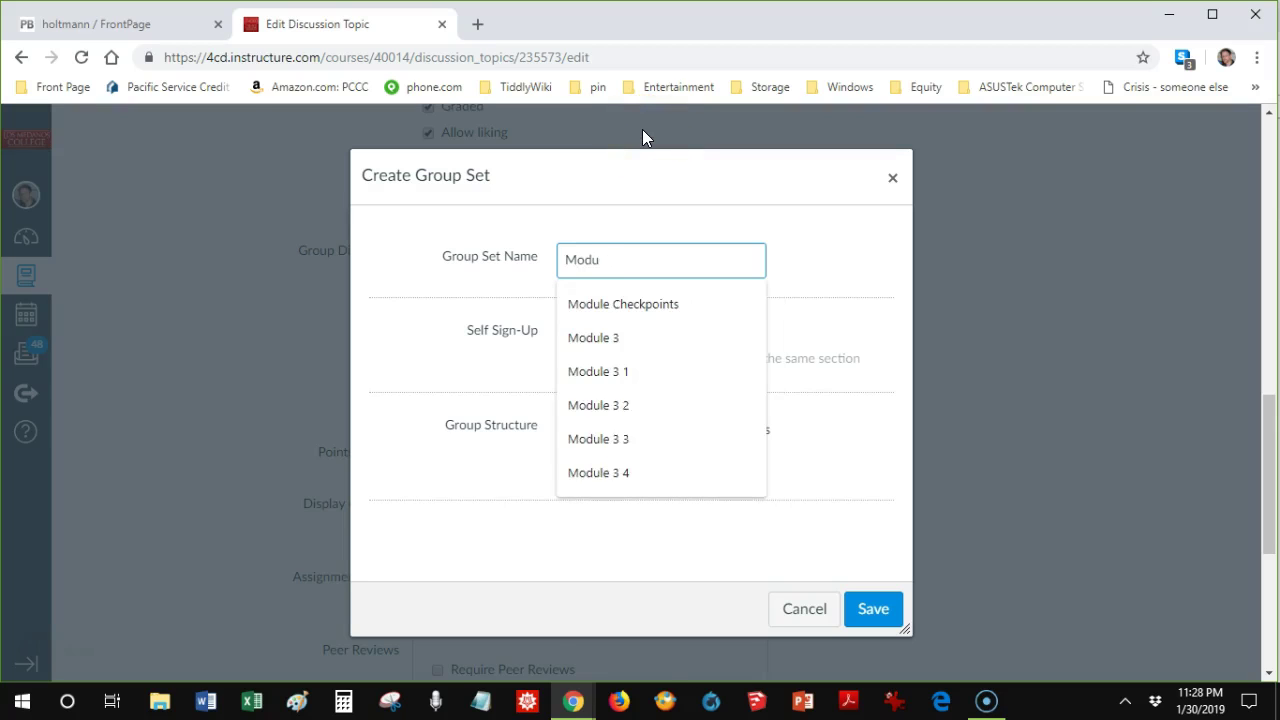
type("le 4b")
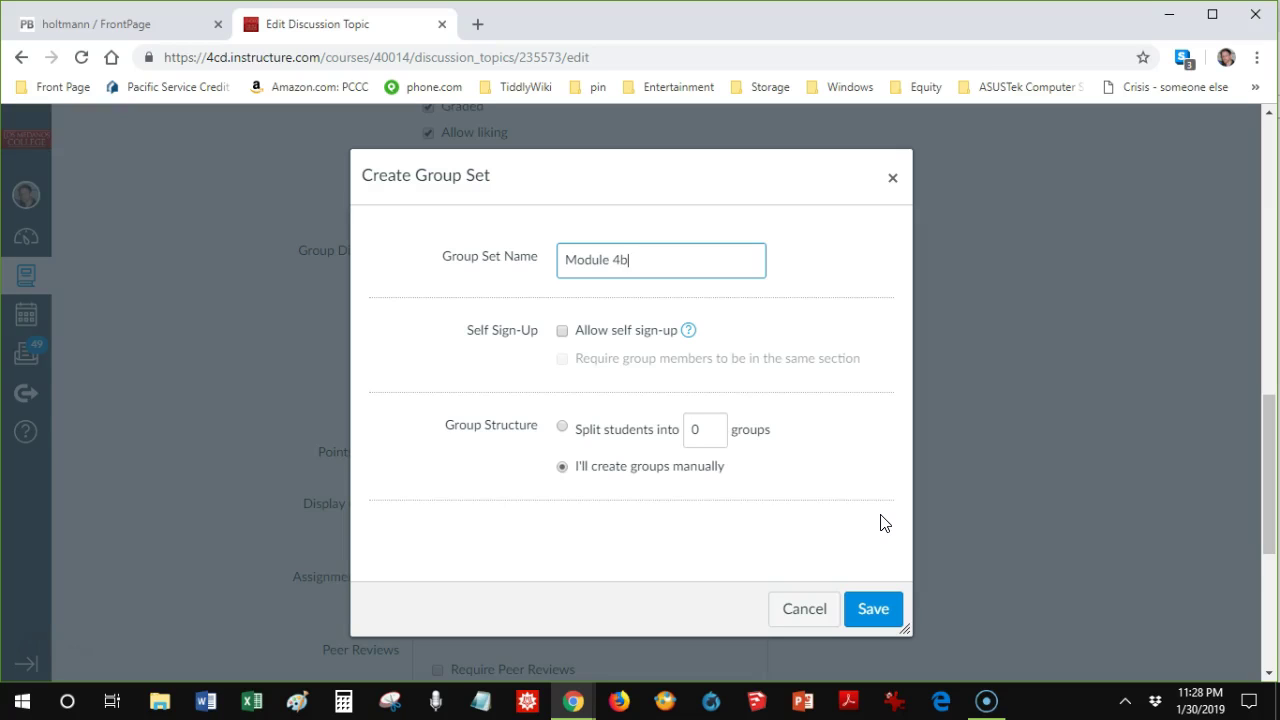
Set the new group set to split students into 6 groups and save it
left_click(562, 428)
double_click(686, 452)
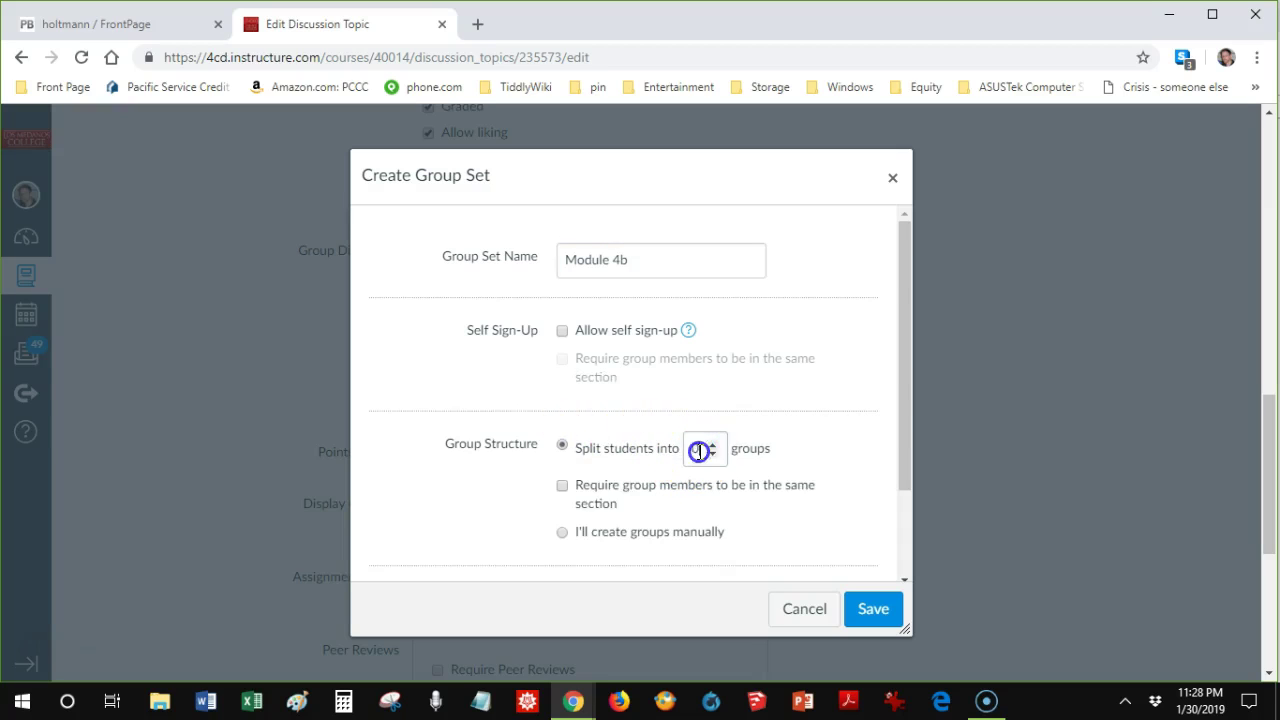
type("6")
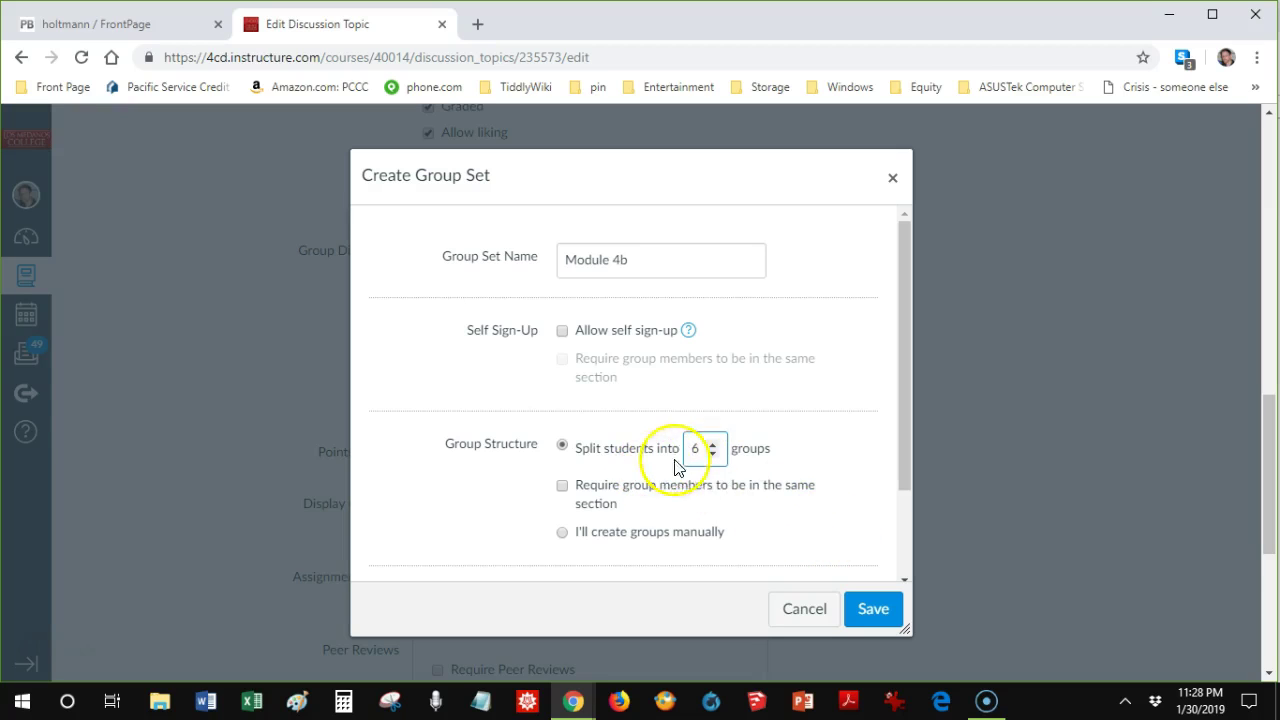
left_click(869, 612)
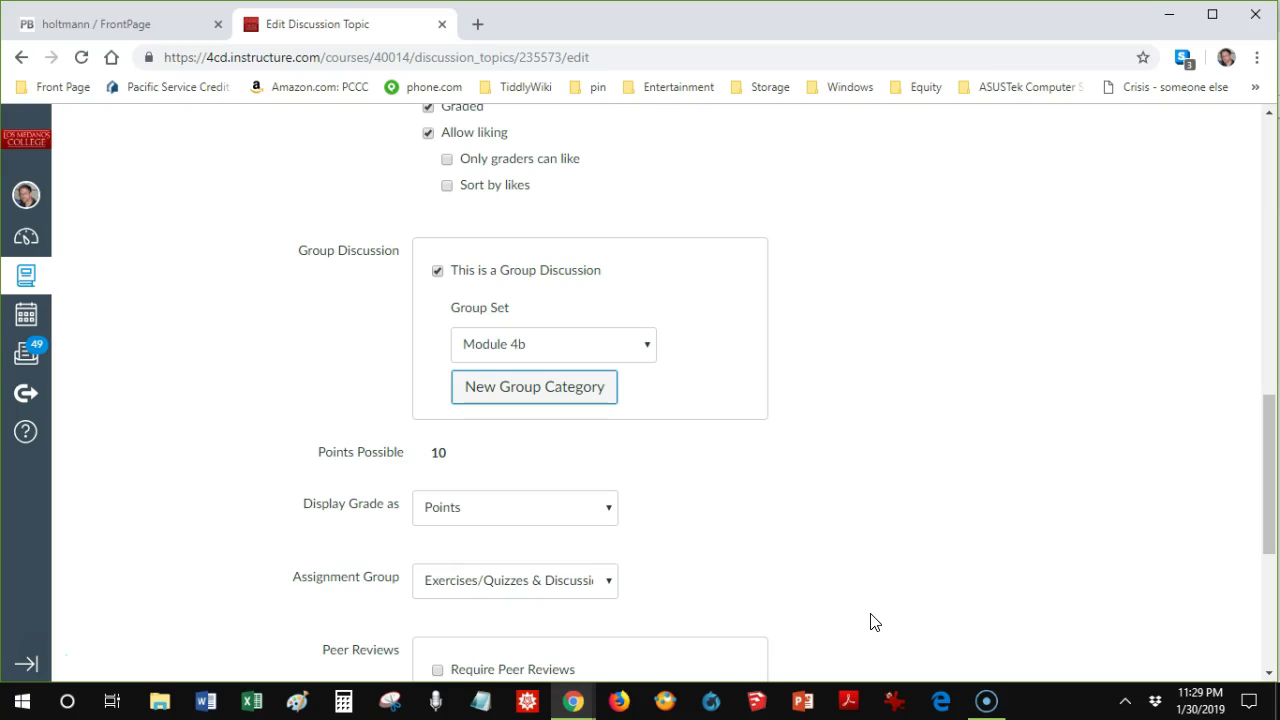
left_click(1270, 532)
left_click_drag(1270, 532, 1273, 342)
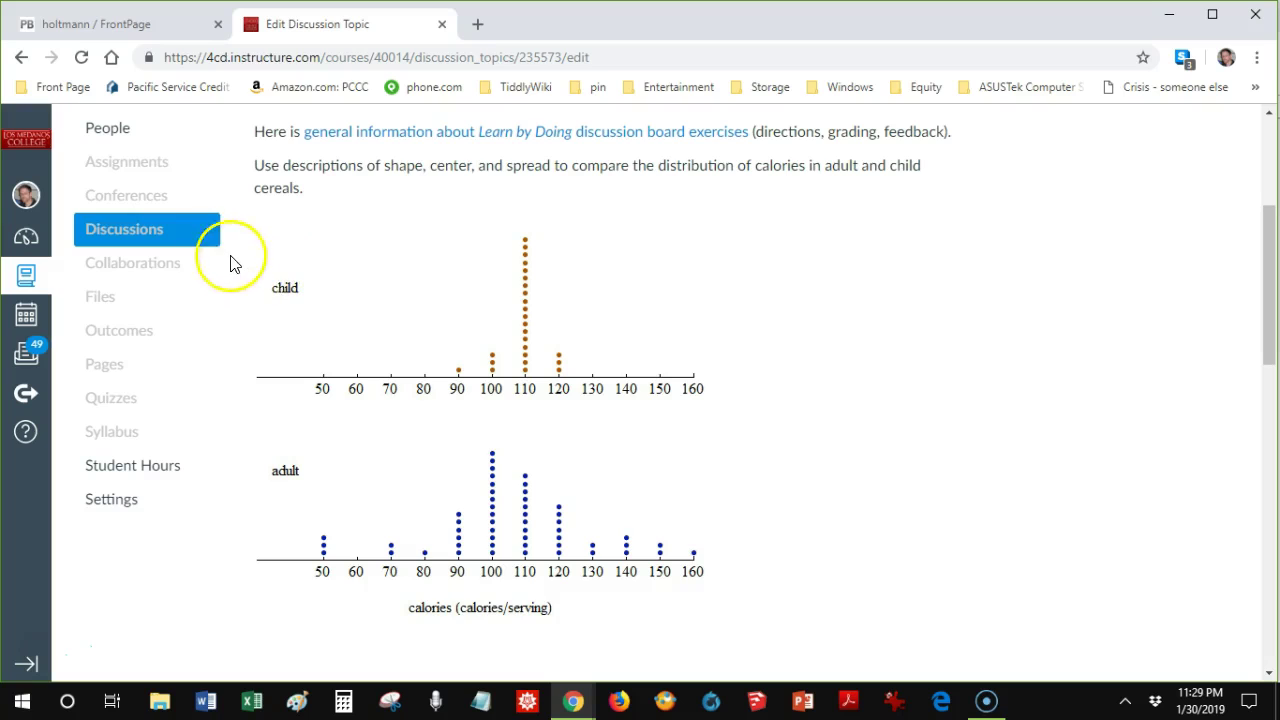
left_click(128, 144)
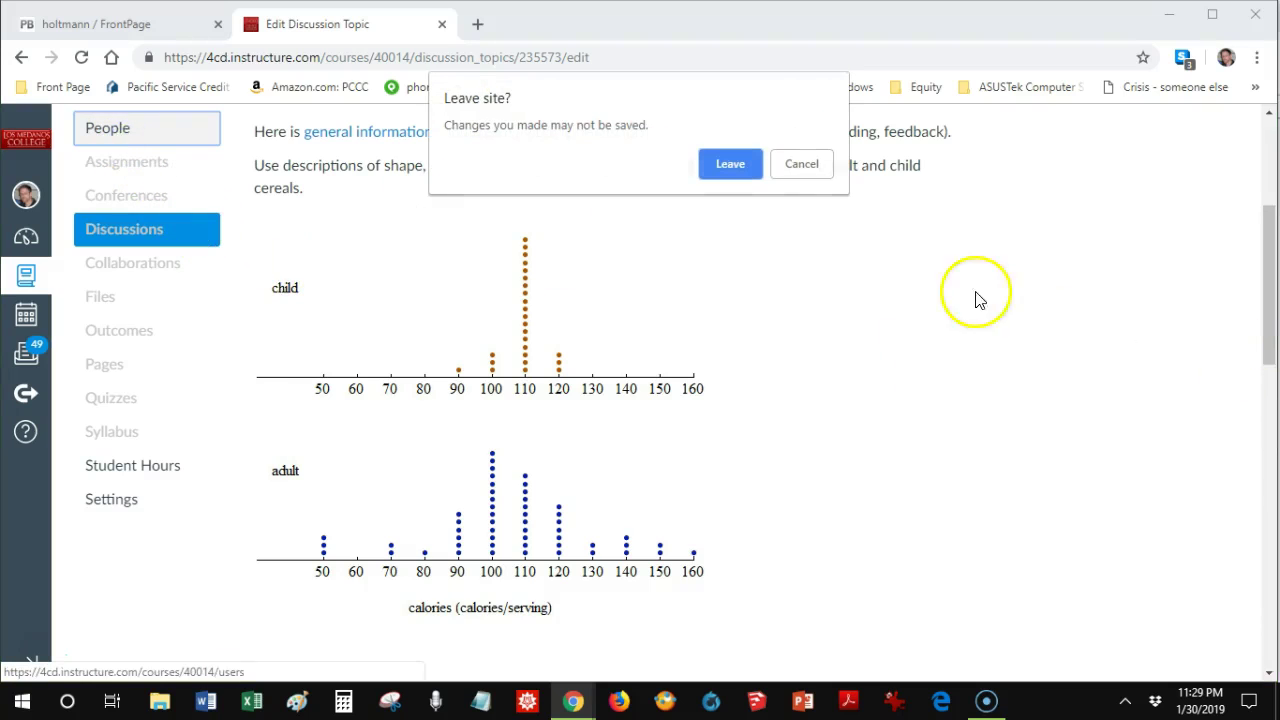
left_click(816, 172)
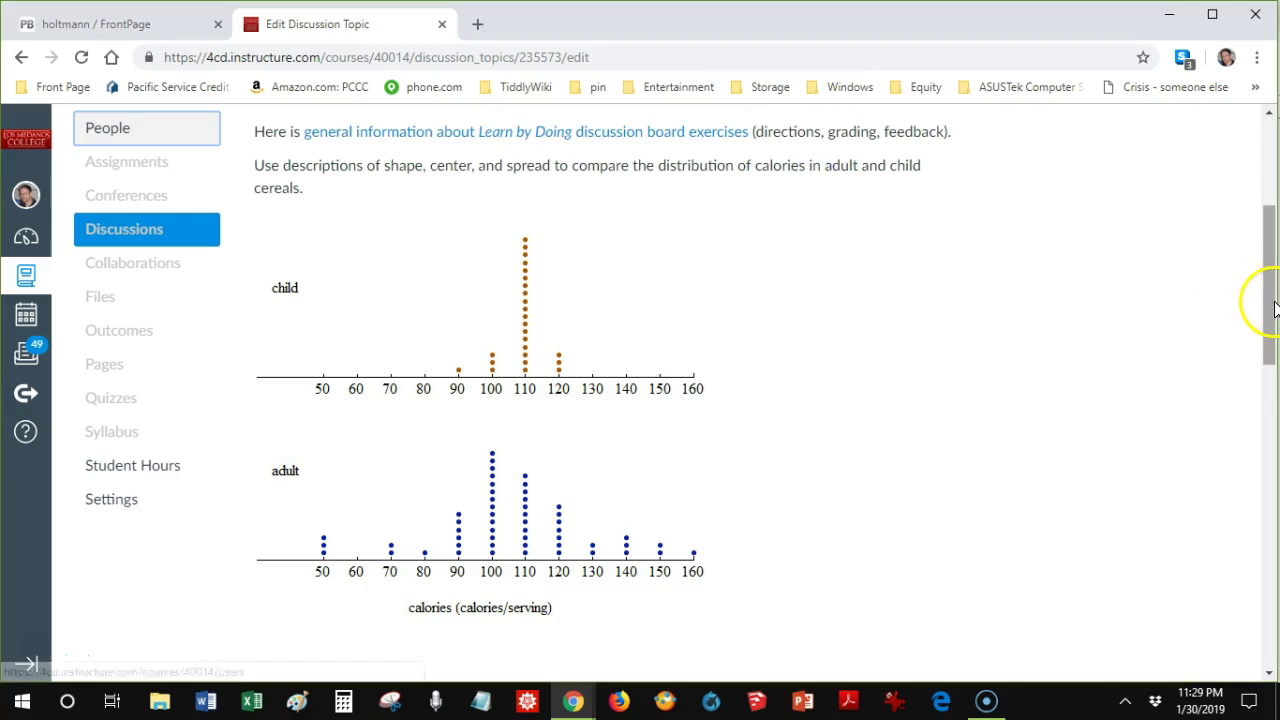
Save the edited Module 4 dotplots discussion and open the course's People page
left_click_drag(1262, 297, 1266, 606)
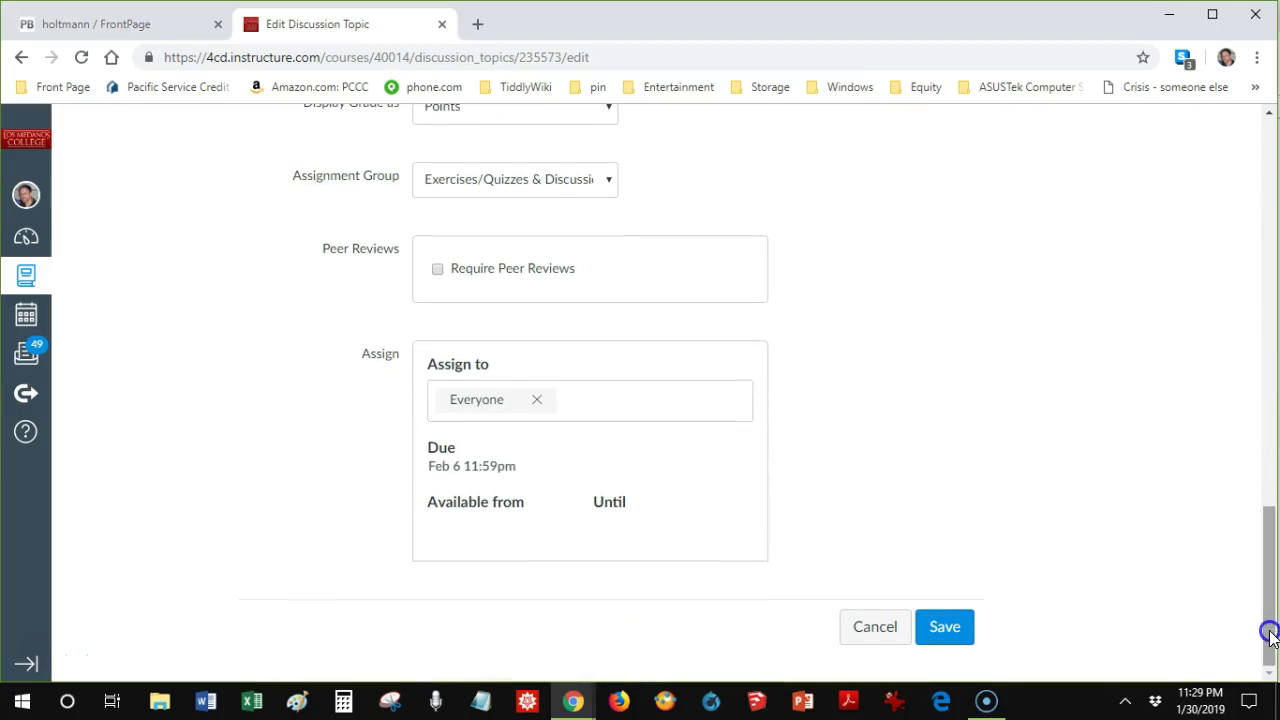
left_click(946, 627)
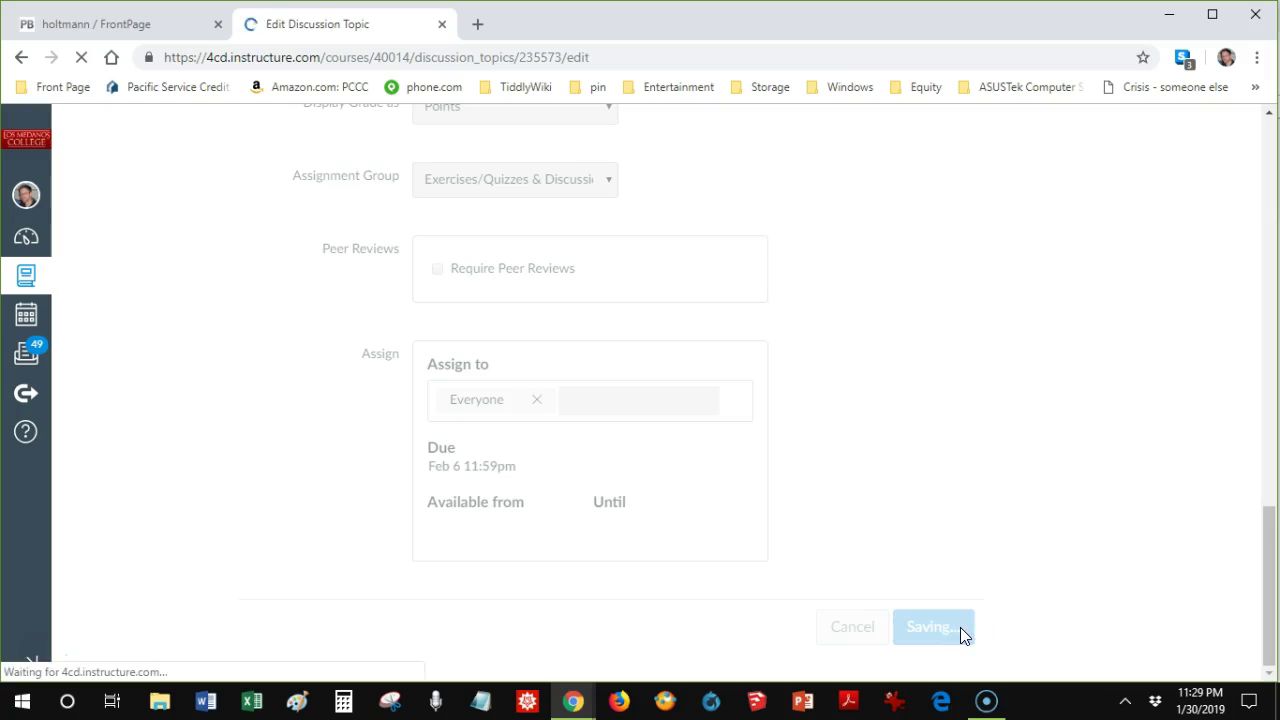
left_click(127, 447)
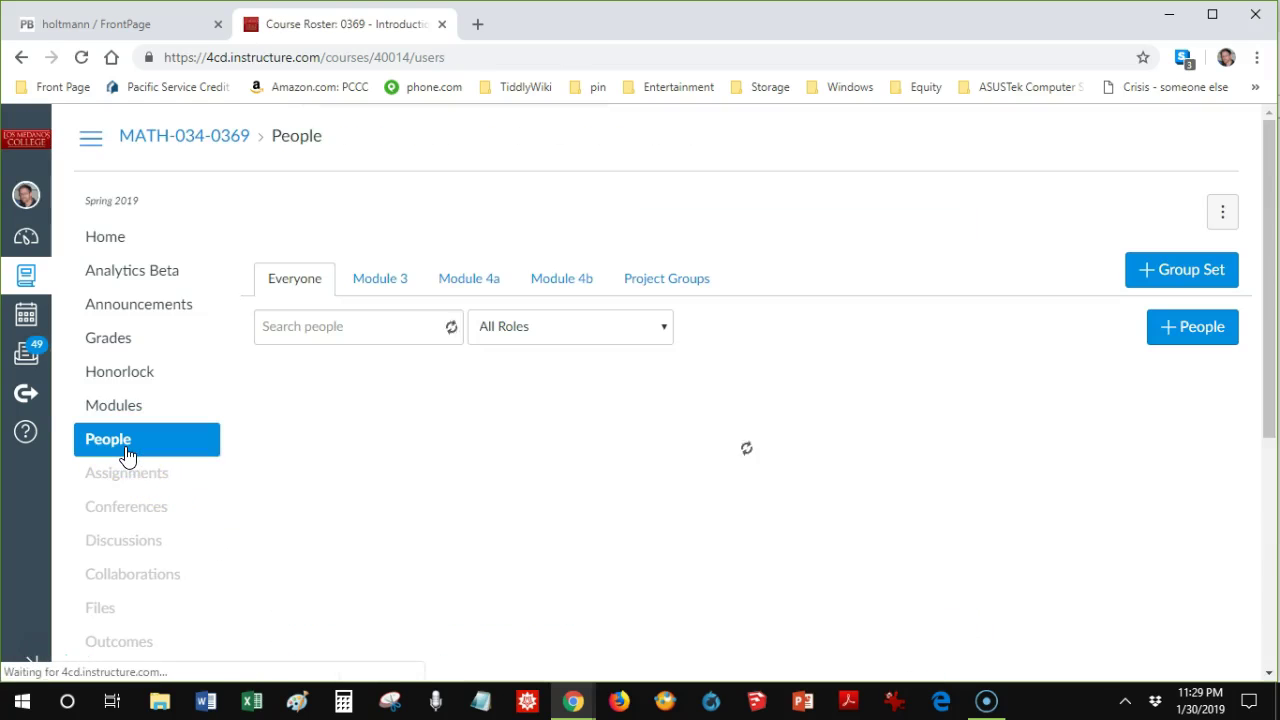
View the groups in the Module 4b group set
left_click(575, 284)
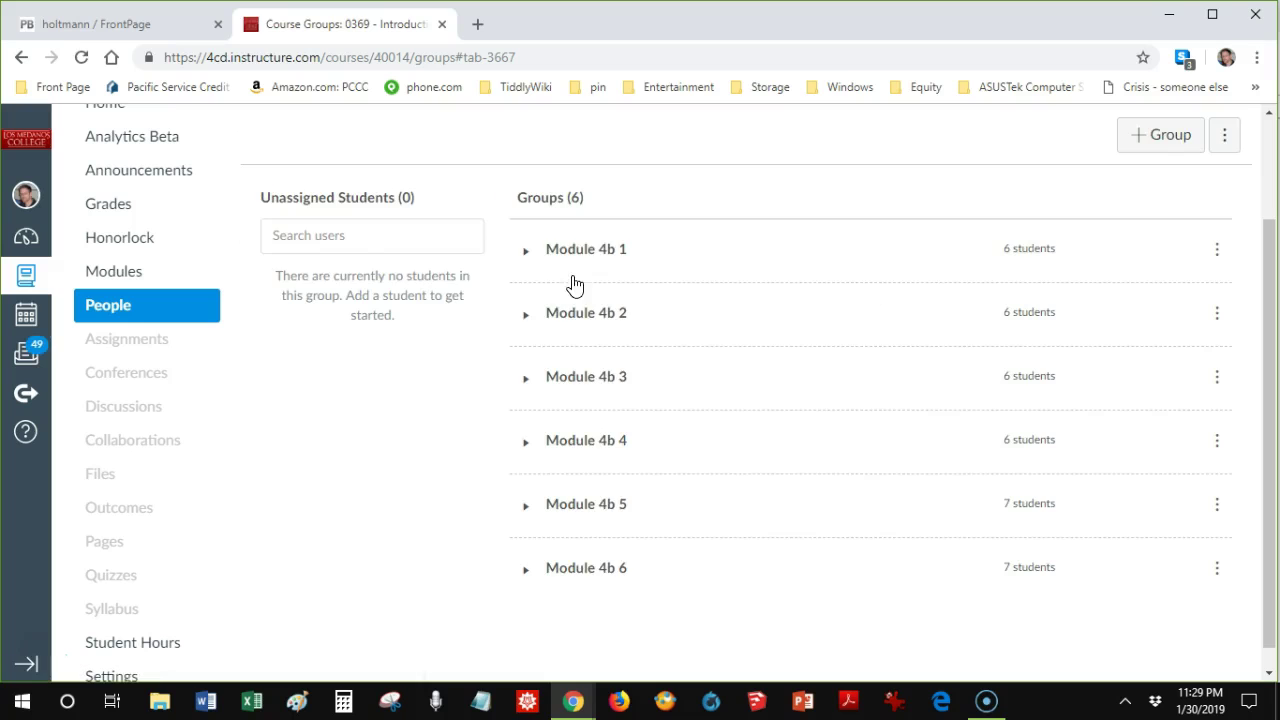
left_click(377, 314)
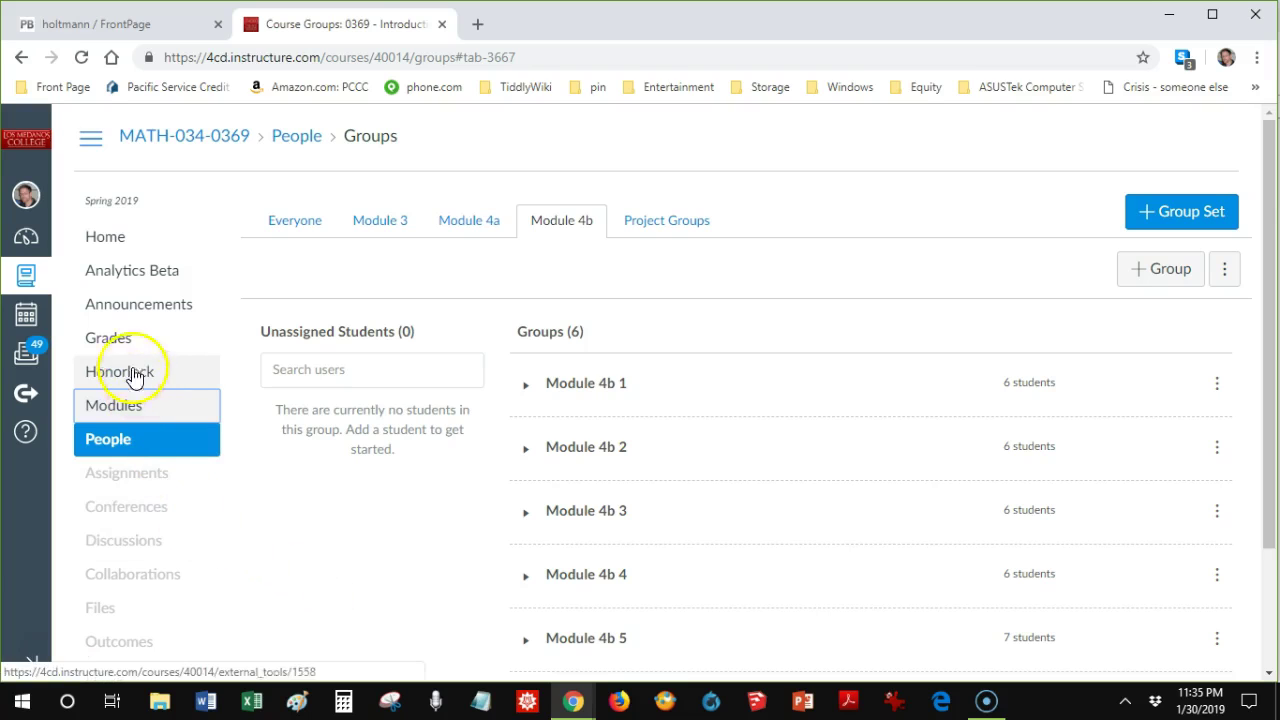
Find "Module 4 - Dotplots (2b of 2 discussion 2)" in the course modules and open it to check its assigned groups
left_click(117, 407)
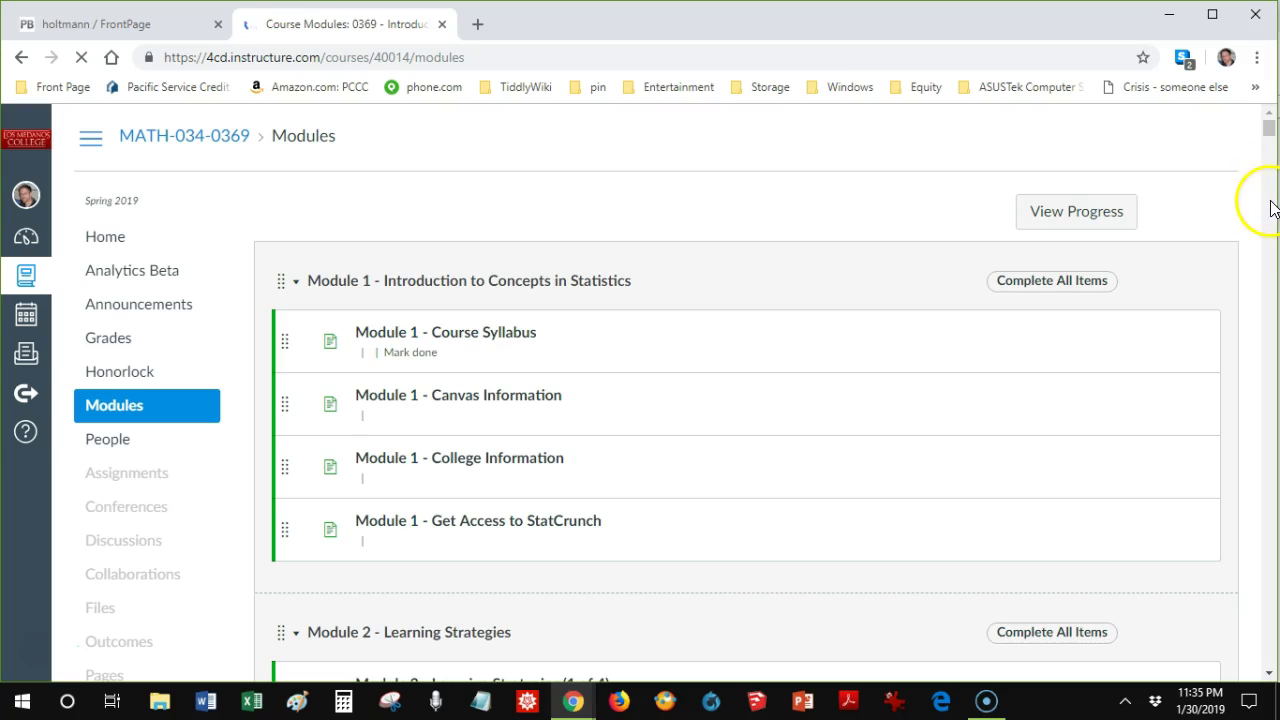
scroll(1270, 215, "down", 6)
scroll(1272, 222, "down", 3)
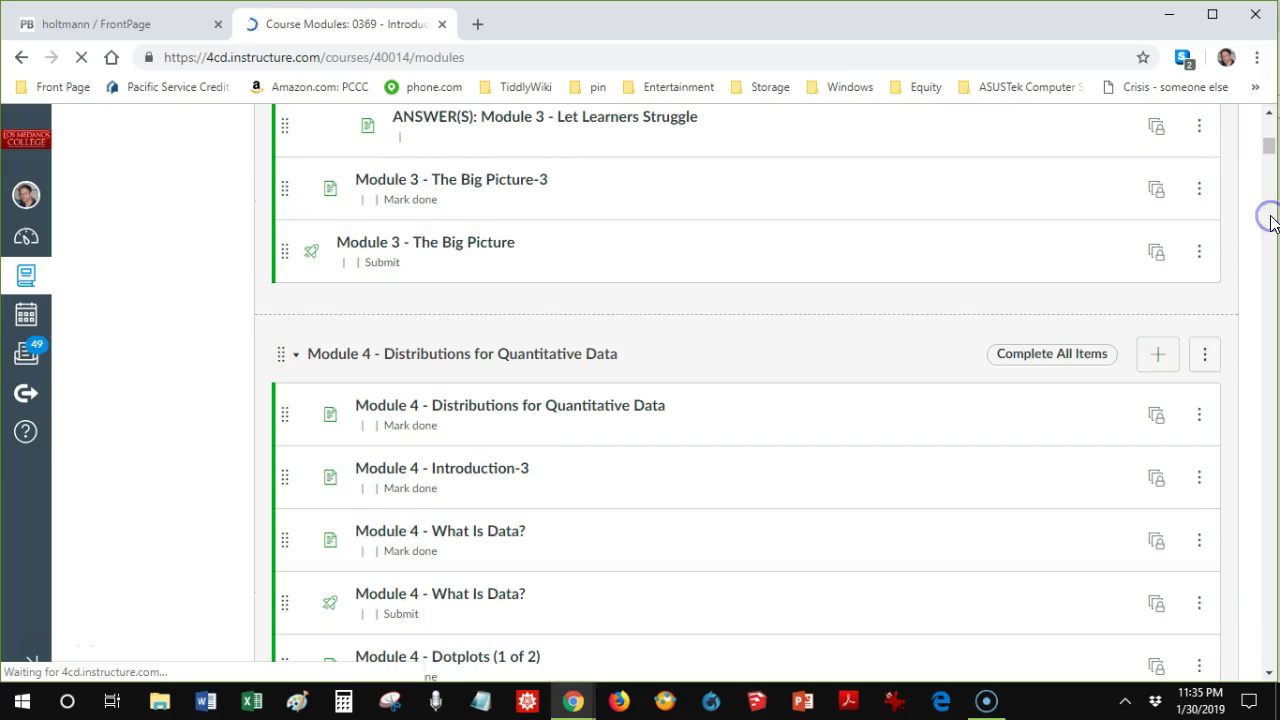
scroll(1272, 222, "down", 5)
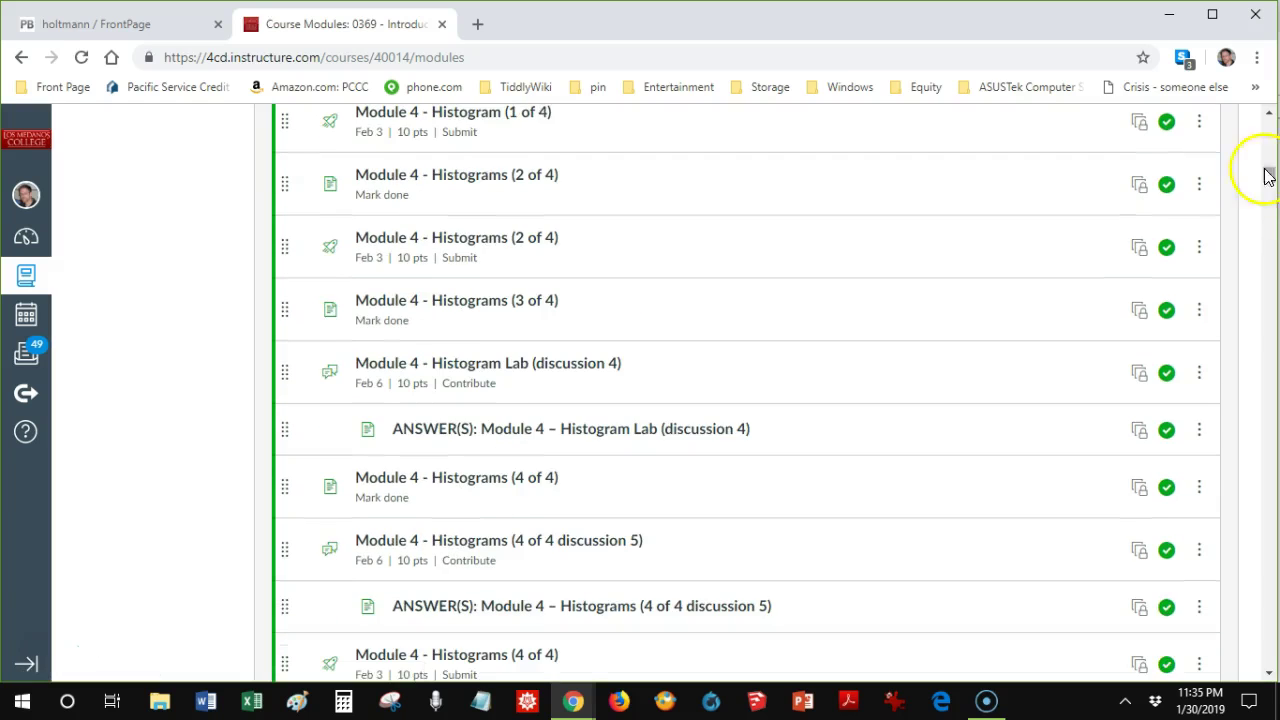
left_click(1268, 116)
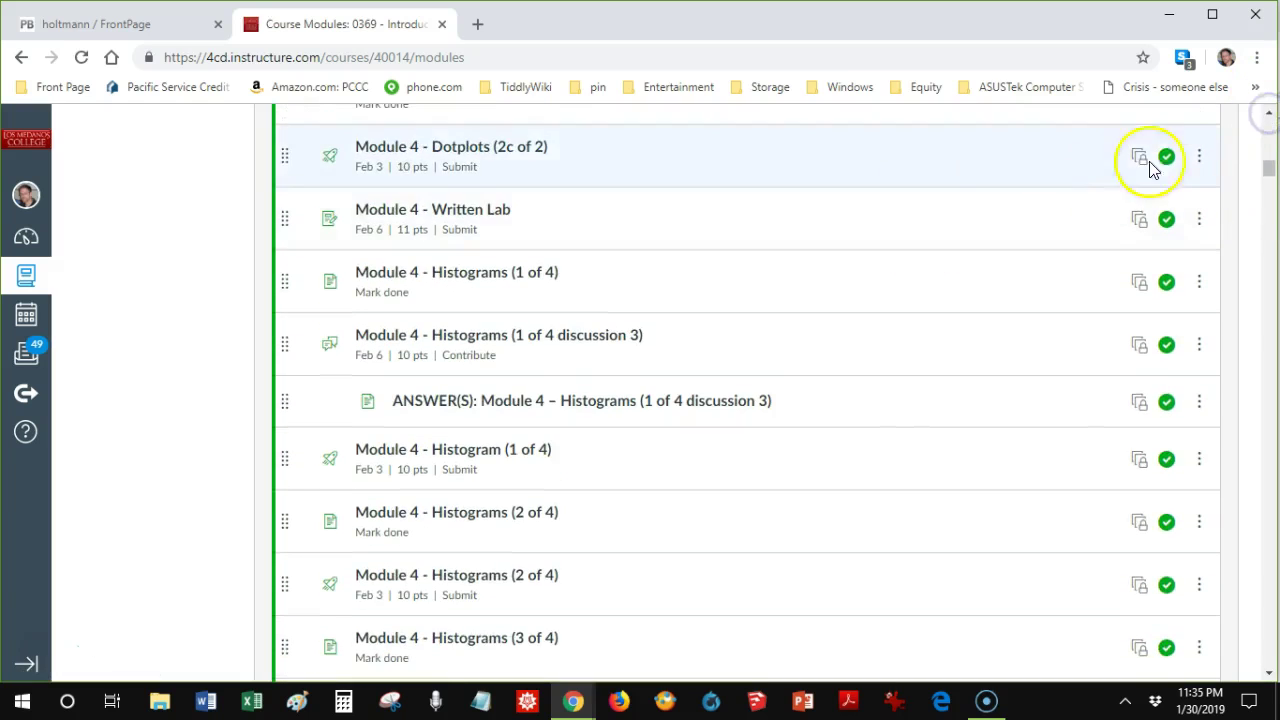
left_click(1268, 118)
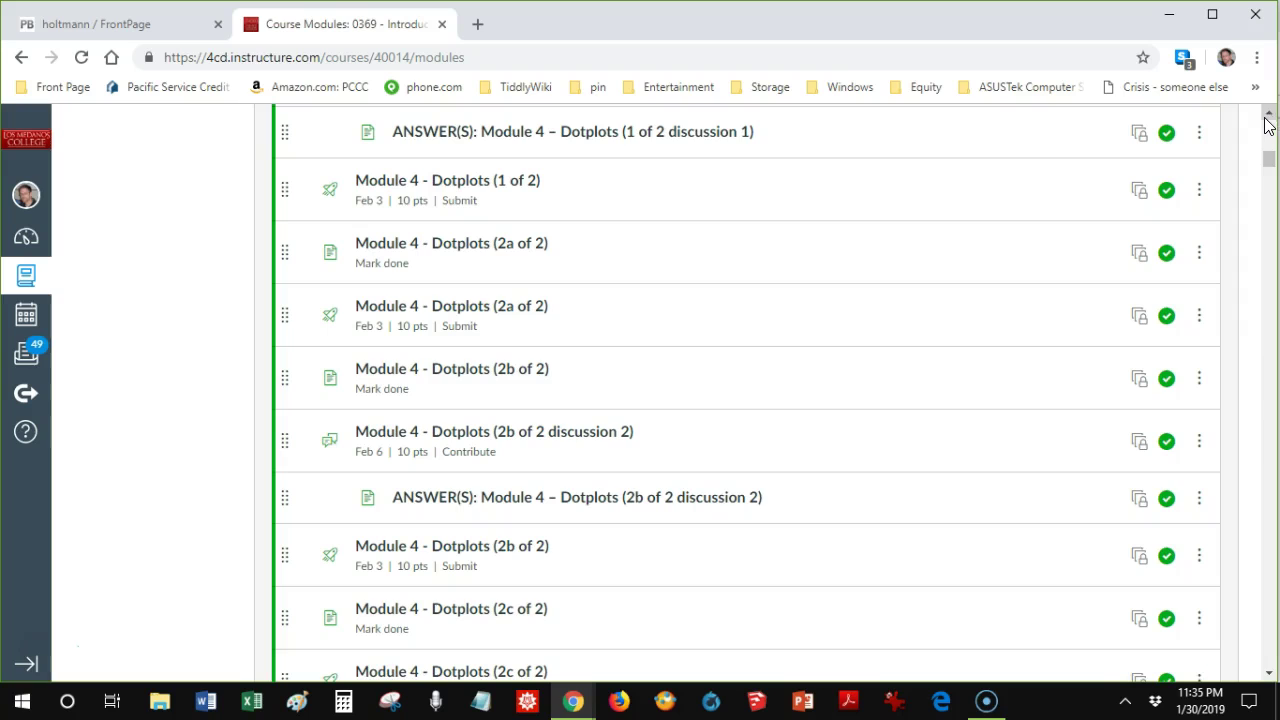
scroll(634, 446, "down", 2)
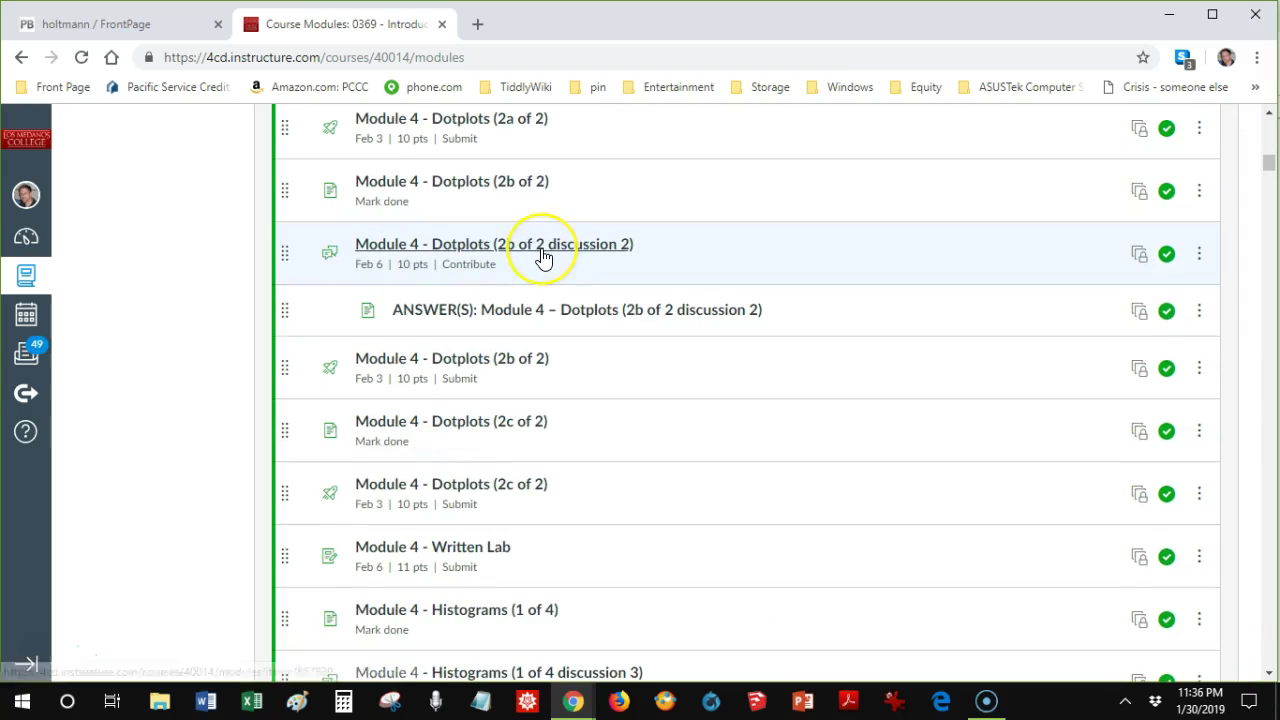
left_click(543, 257)
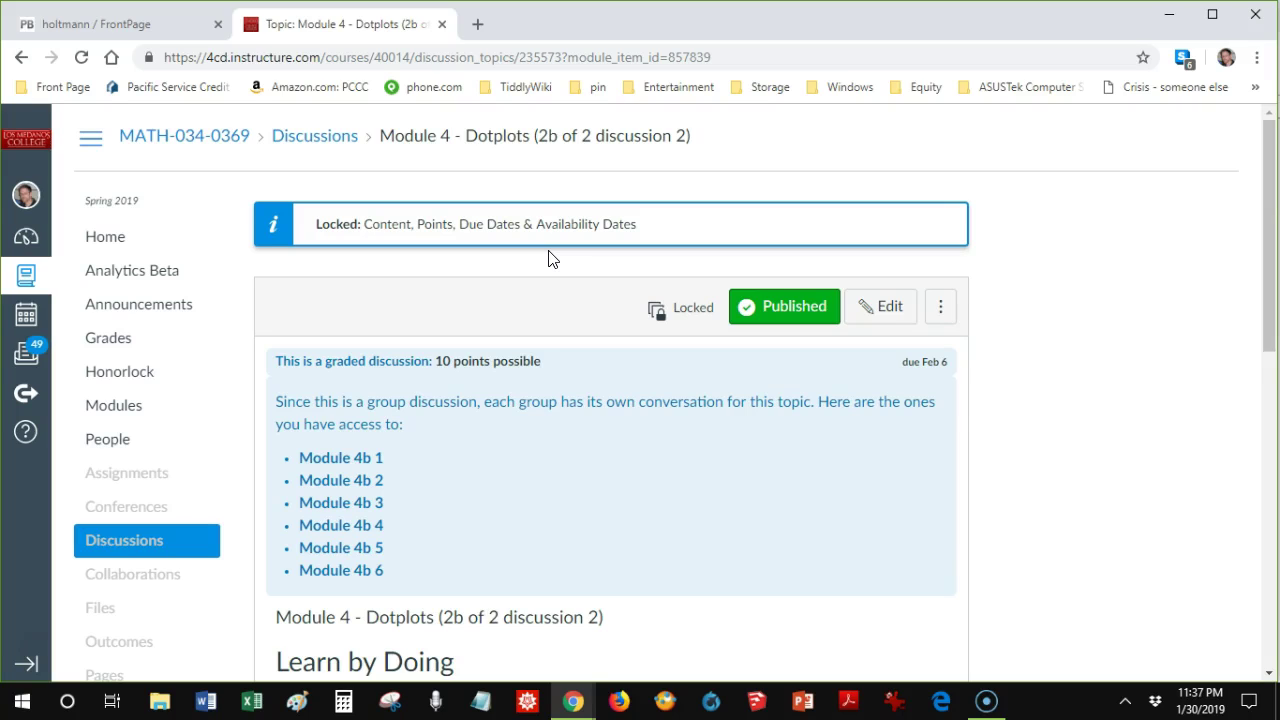
left_click(694, 266)
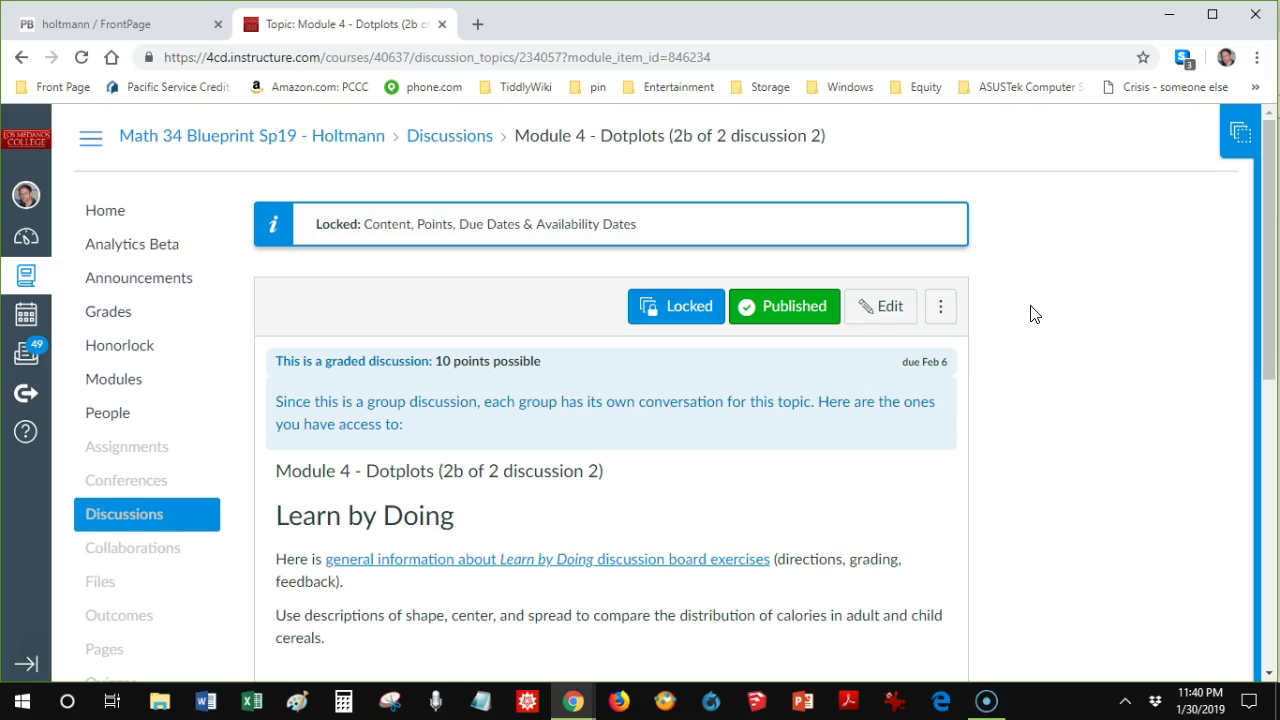
Edit the blueprint course's "Module 4 - Dotplots (2b of 2 discussion 2)" discussion and set its due date to Feb 4, 2019 at 11:59pm
left_click(889, 308)
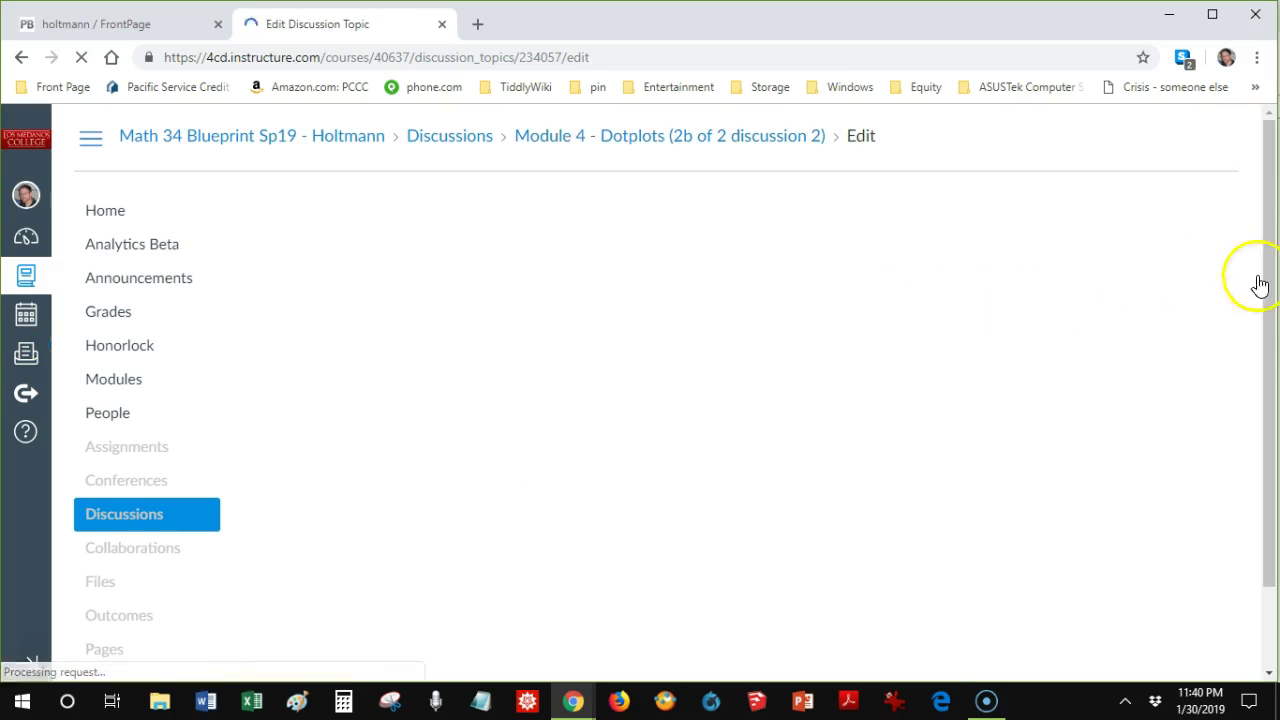
scroll(1266, 271, "down", 15)
left_click(628, 398)
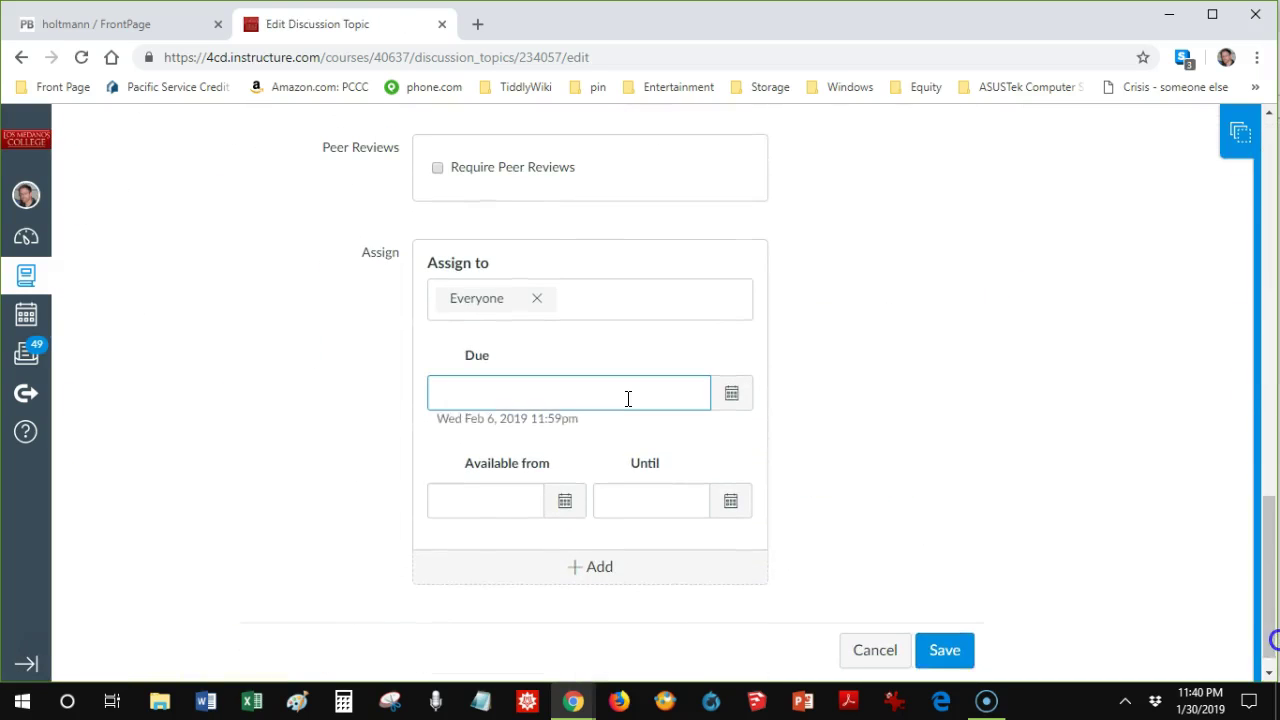
left_click(888, 378)
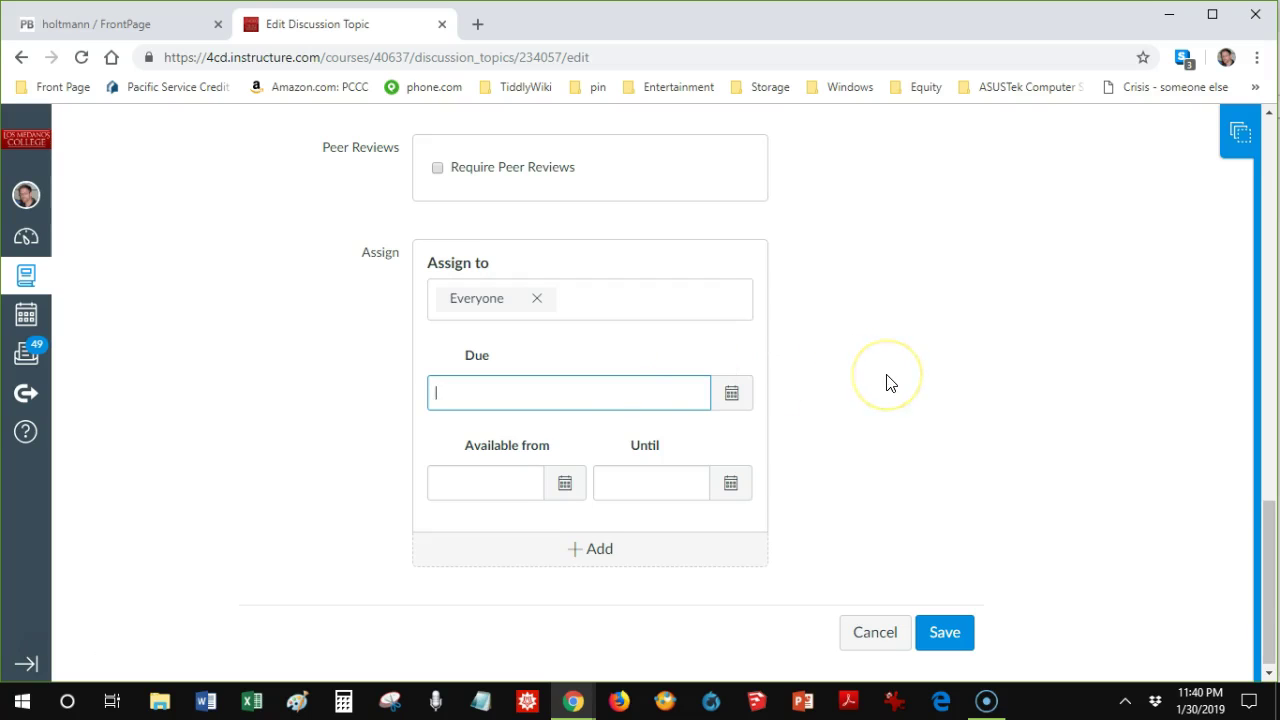
left_click(628, 391)
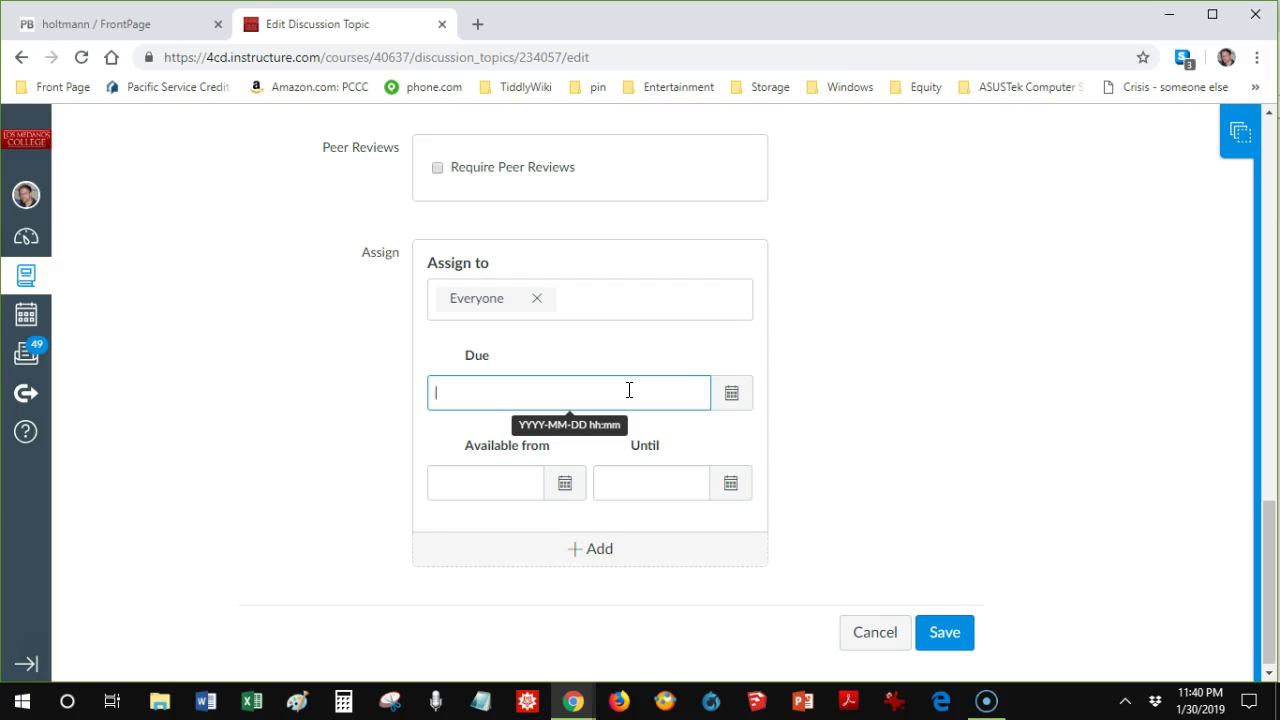
left_click(728, 400)
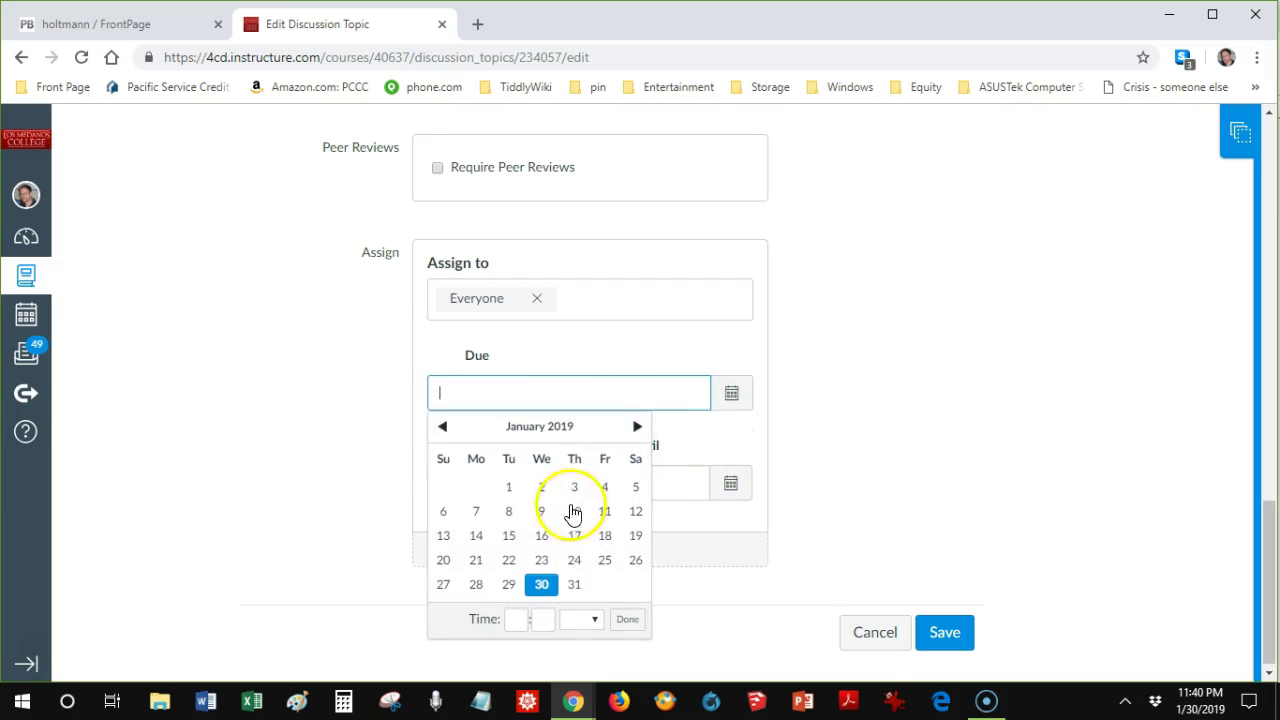
left_click(637, 427)
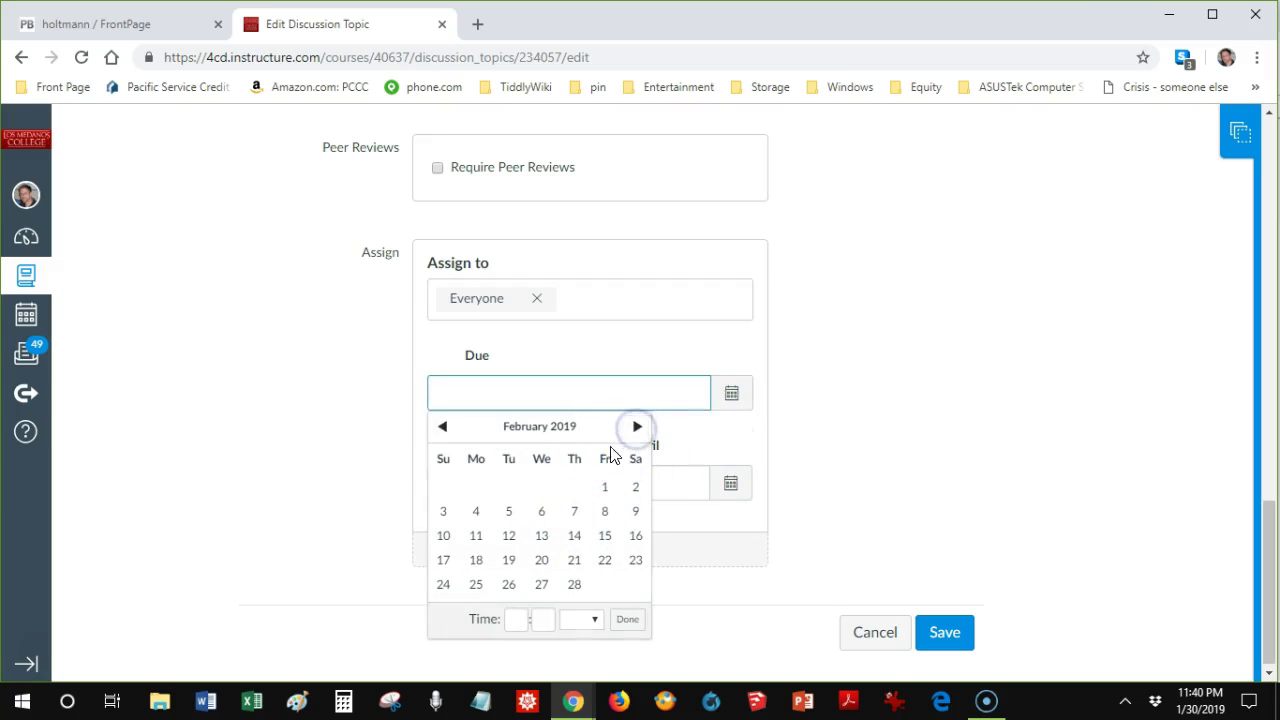
left_click(476, 512)
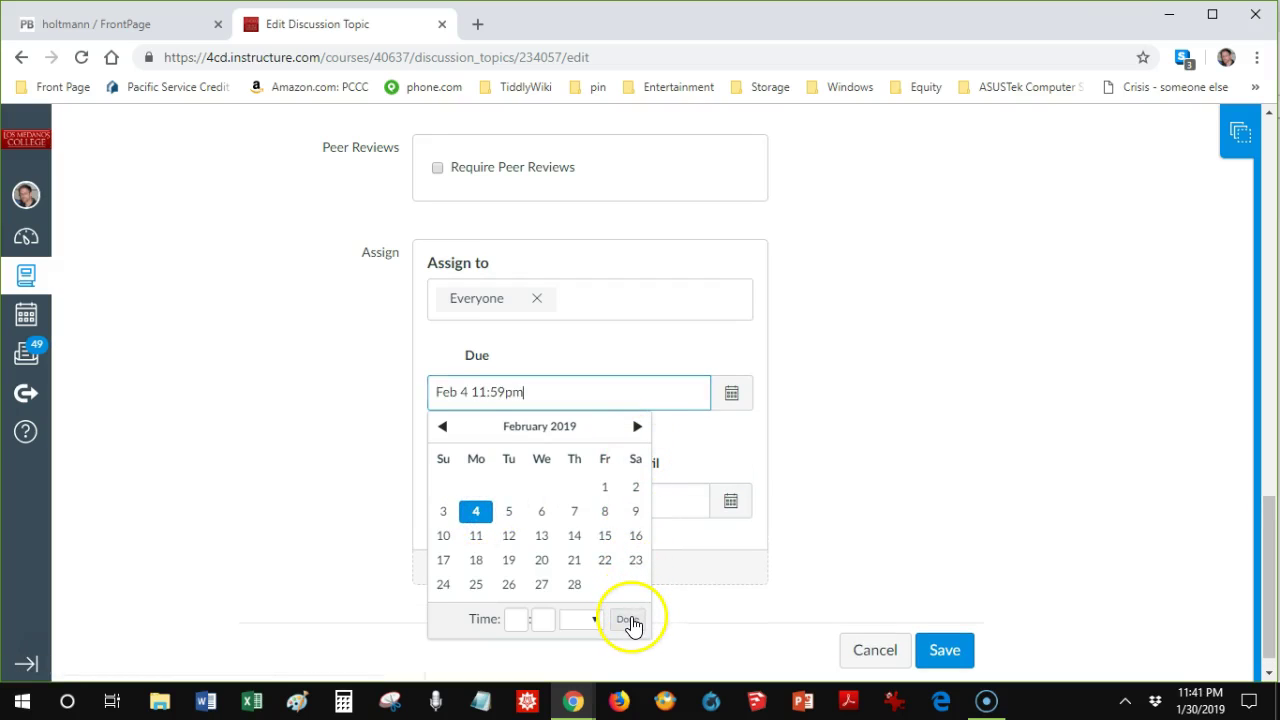
left_click(519, 619)
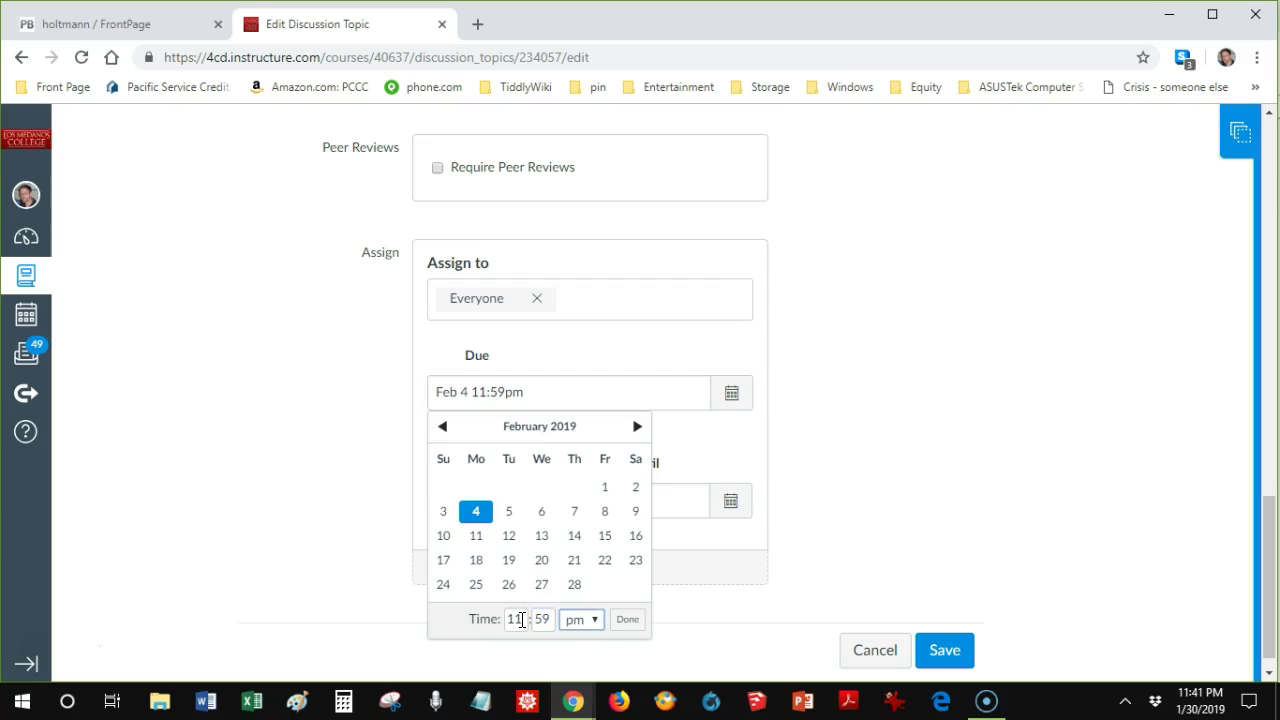
left_click(620, 621)
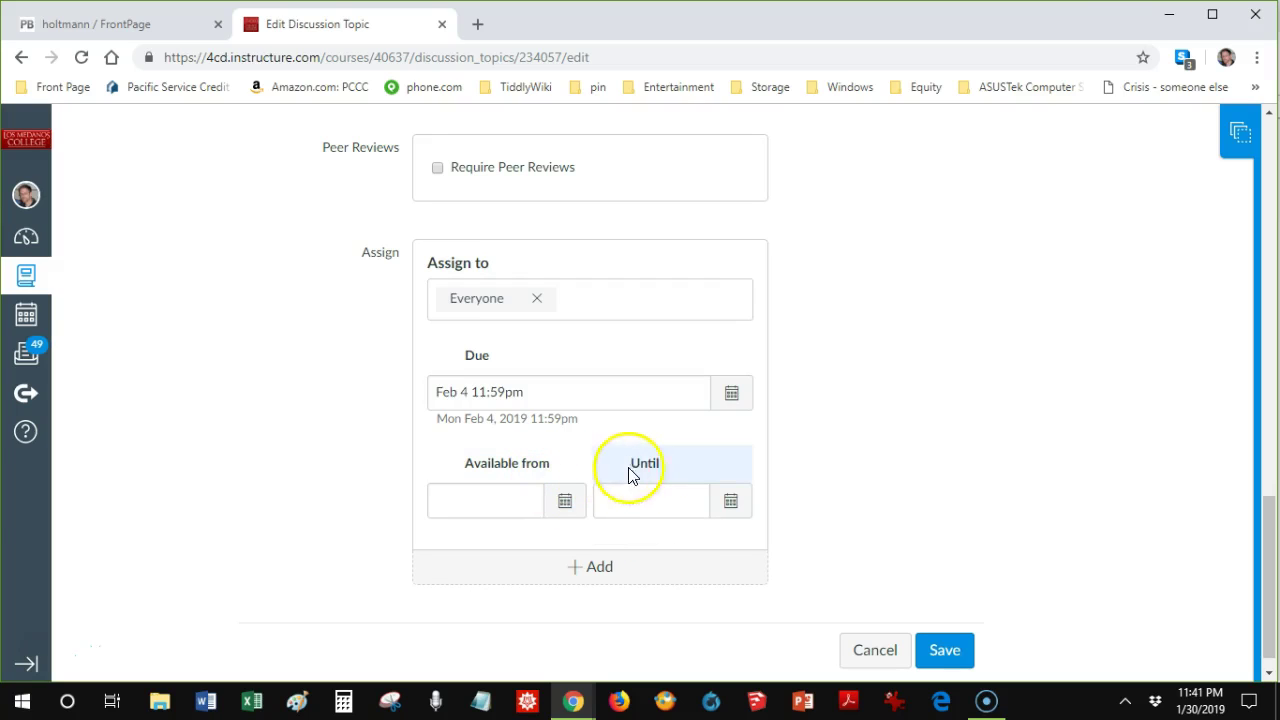
Set the discussion's Until availability date to Feb 6, 2019 at 11:59pm
left_click(643, 505)
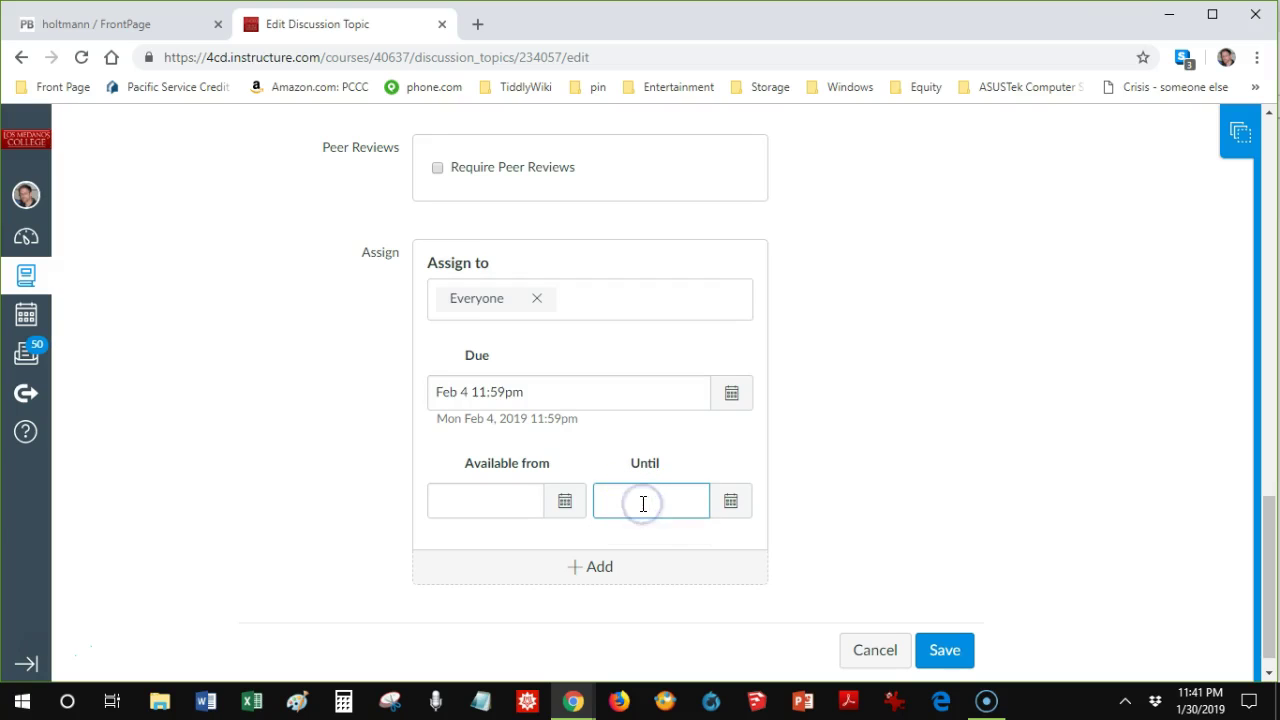
left_click(729, 506)
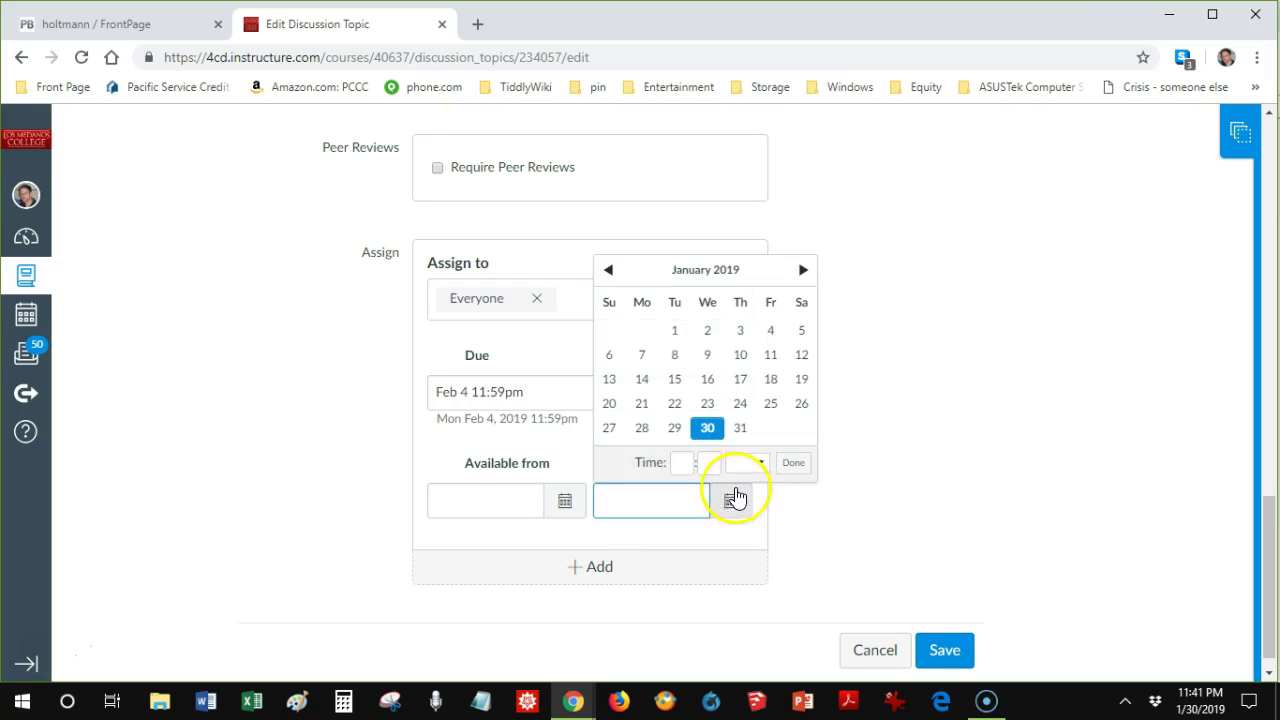
left_click(803, 270)
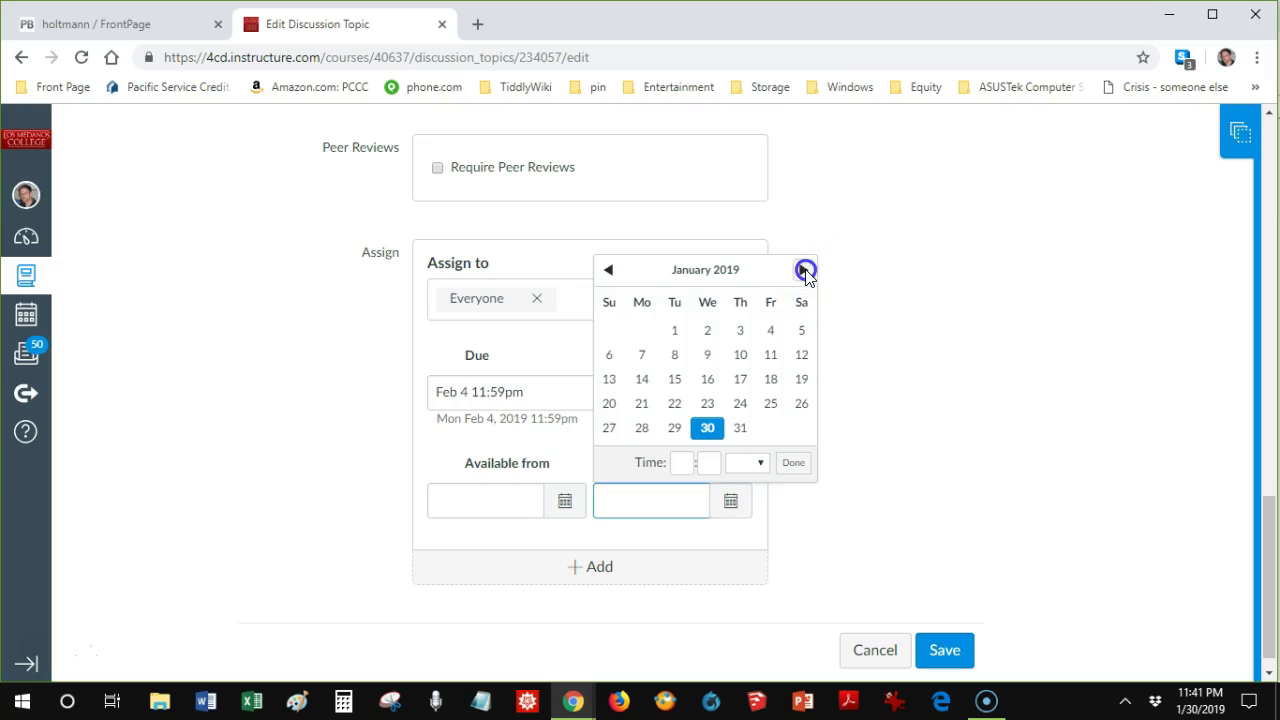
left_click(707, 355)
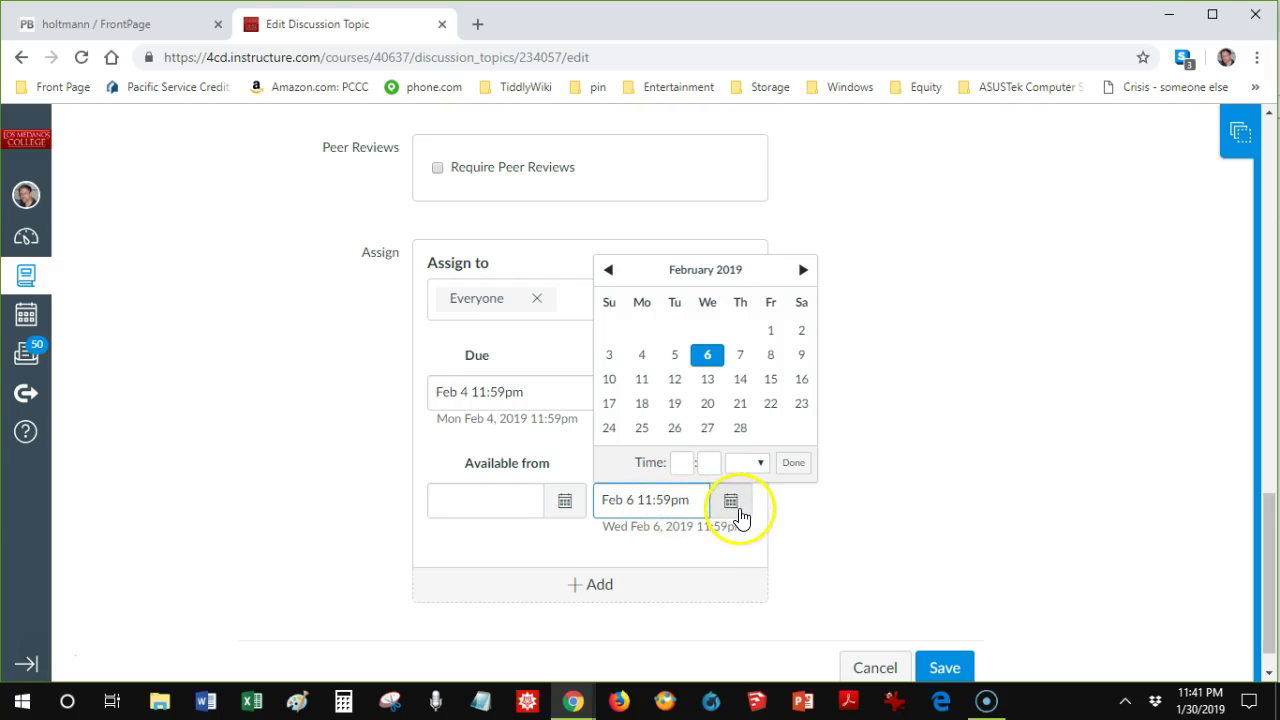
left_click(797, 475)
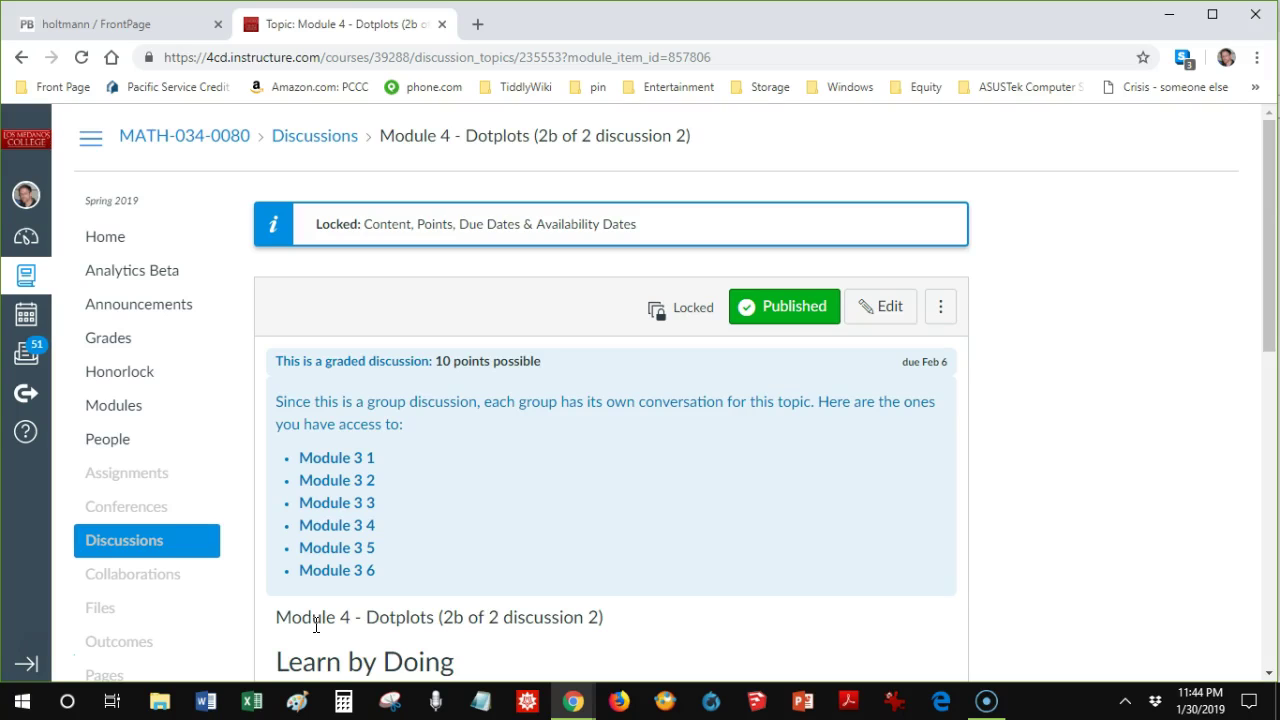
Open the Module 3 4 group's thread in the discussion "Module 3 - Let Learners Struggle" and read through the students' posts
left_click(143, 542)
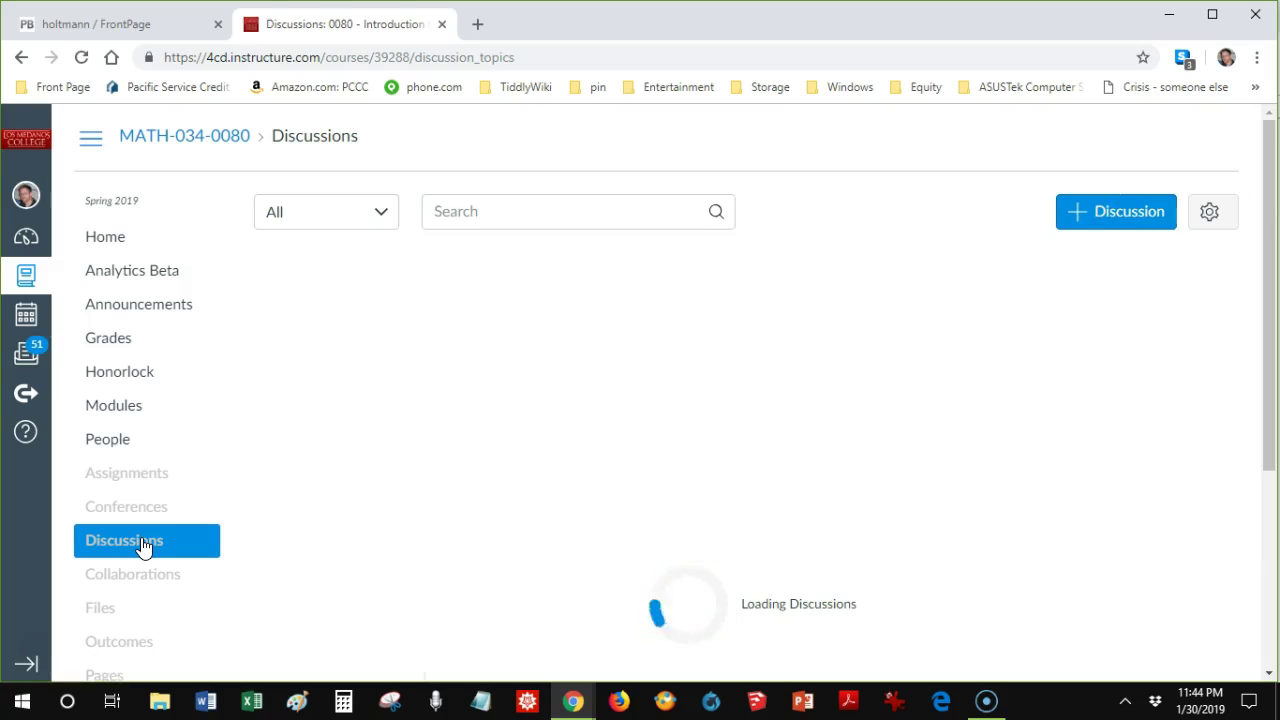
left_click(148, 549)
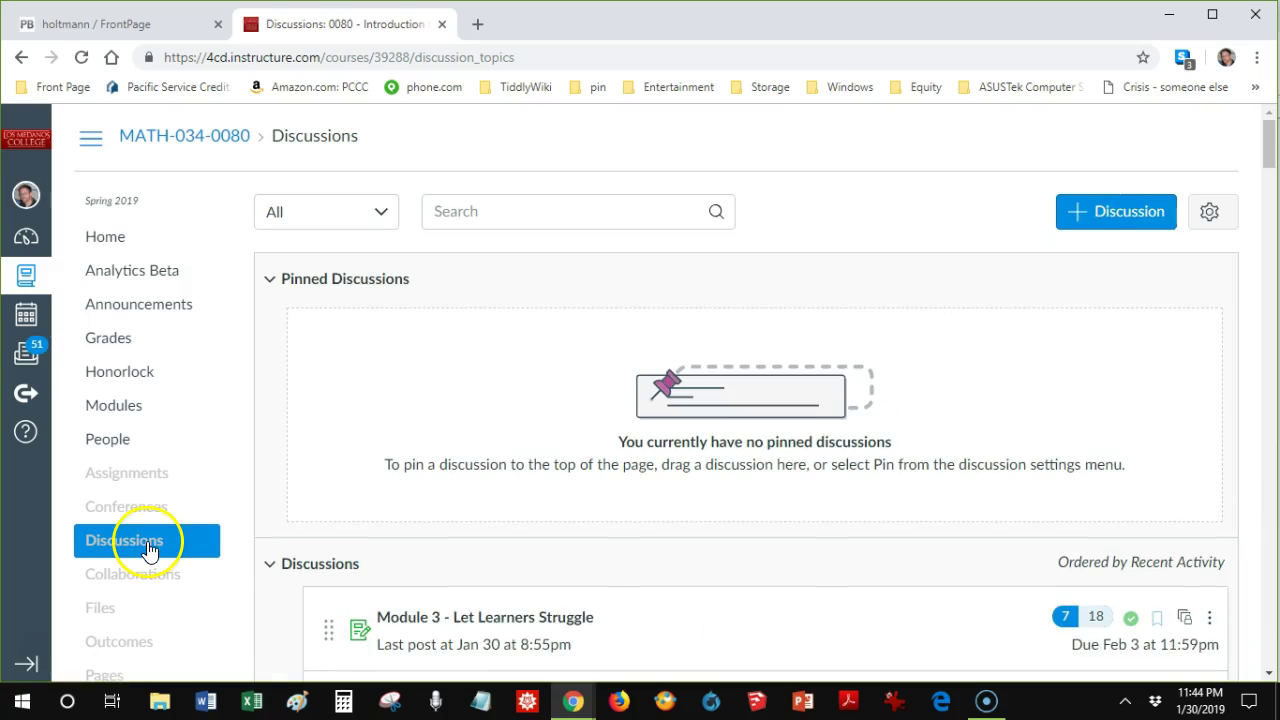
left_click(425, 620)
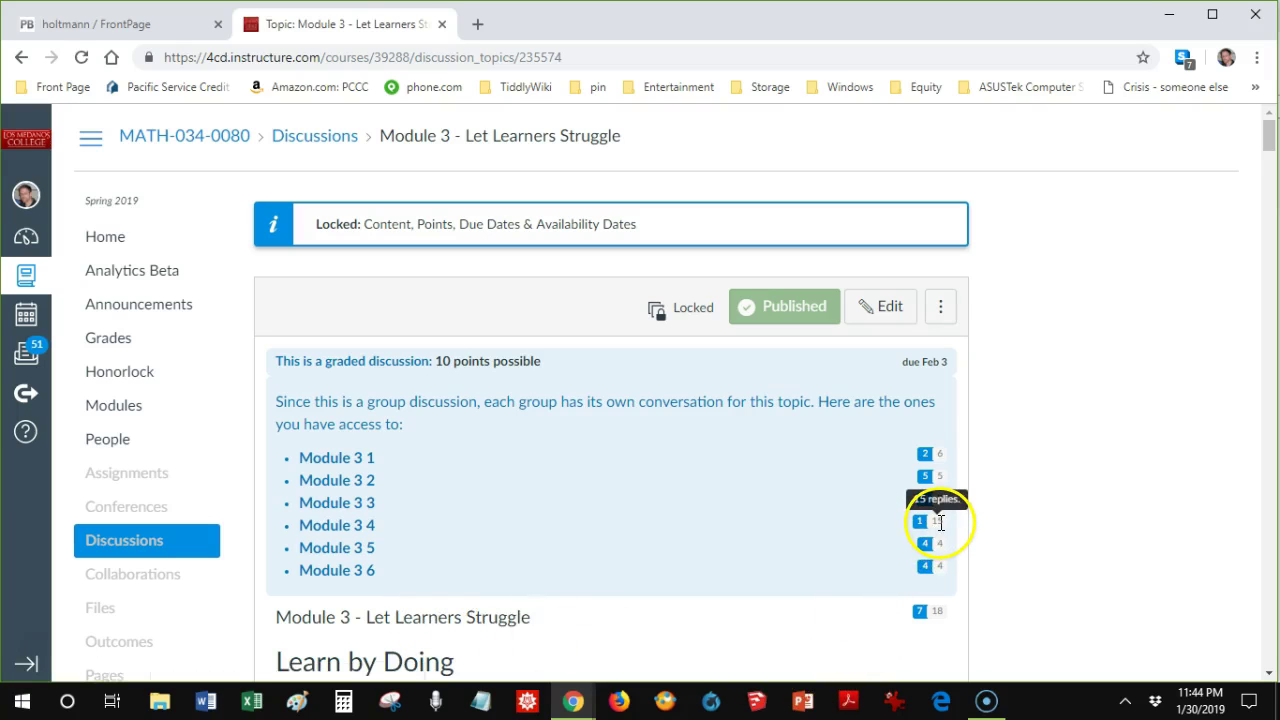
left_click(350, 523)
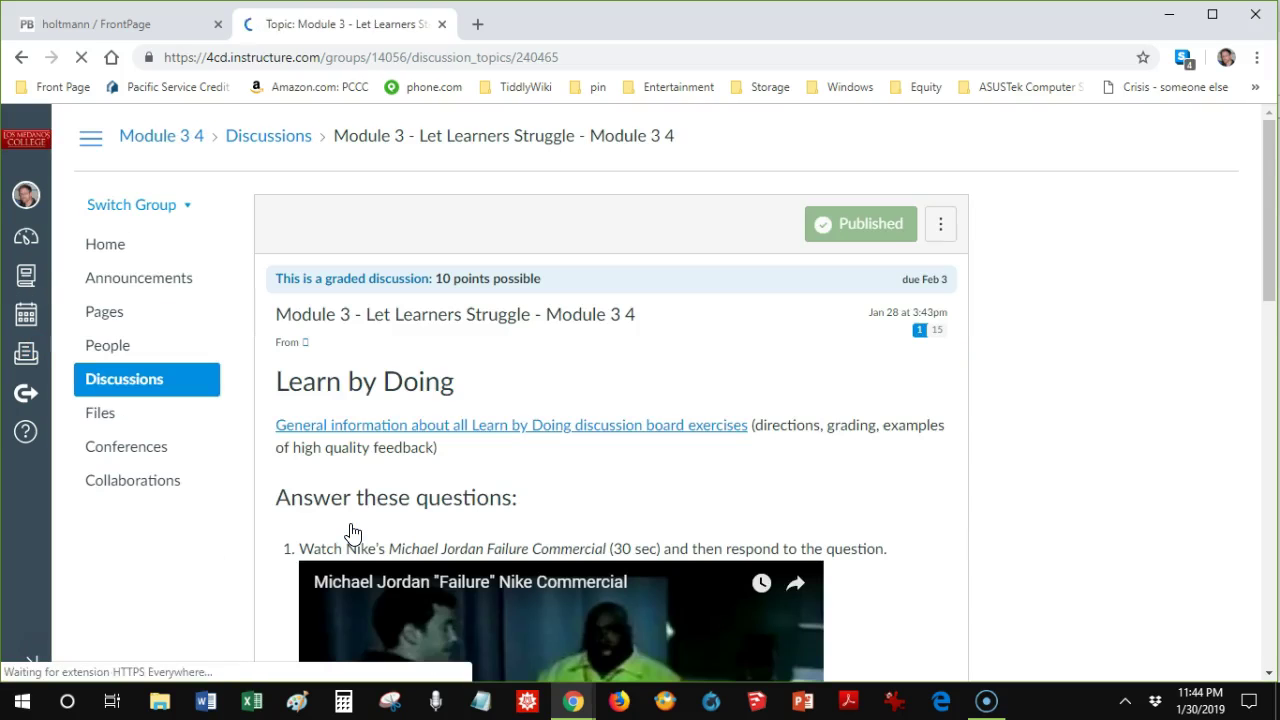
left_click_drag(1274, 130, 1273, 340)
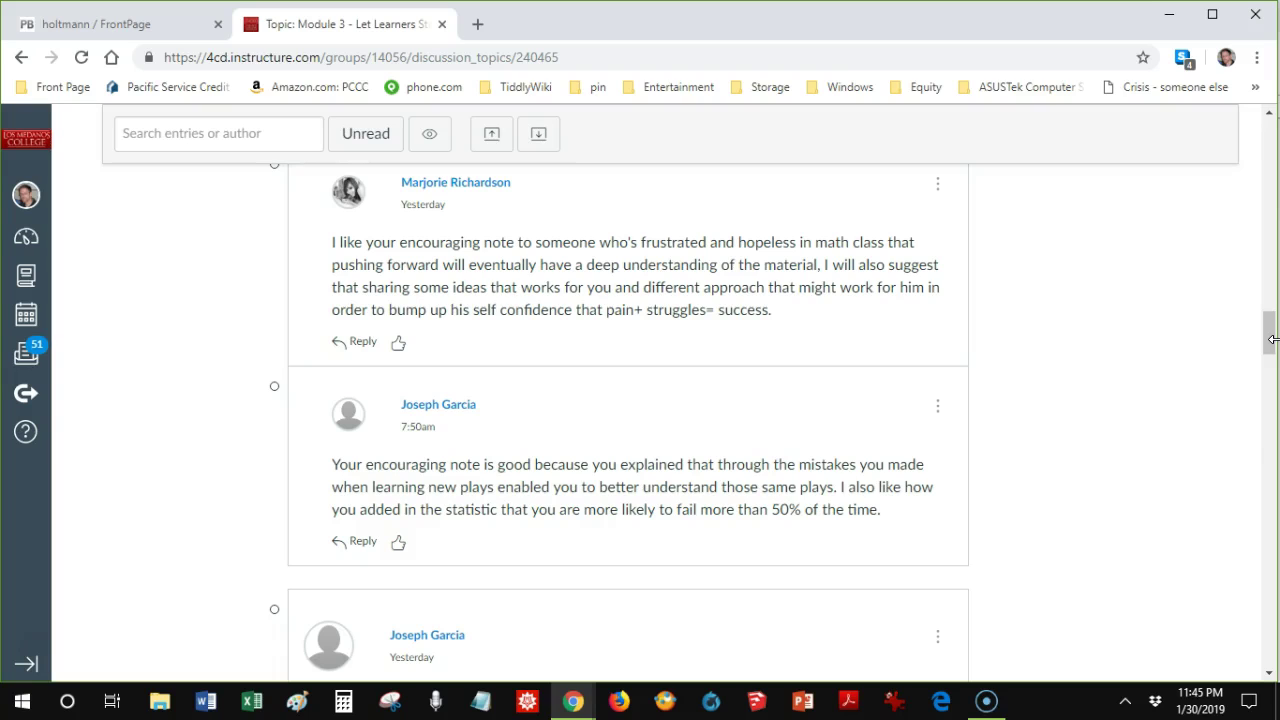
left_click_drag(1273, 340, 1271, 368)
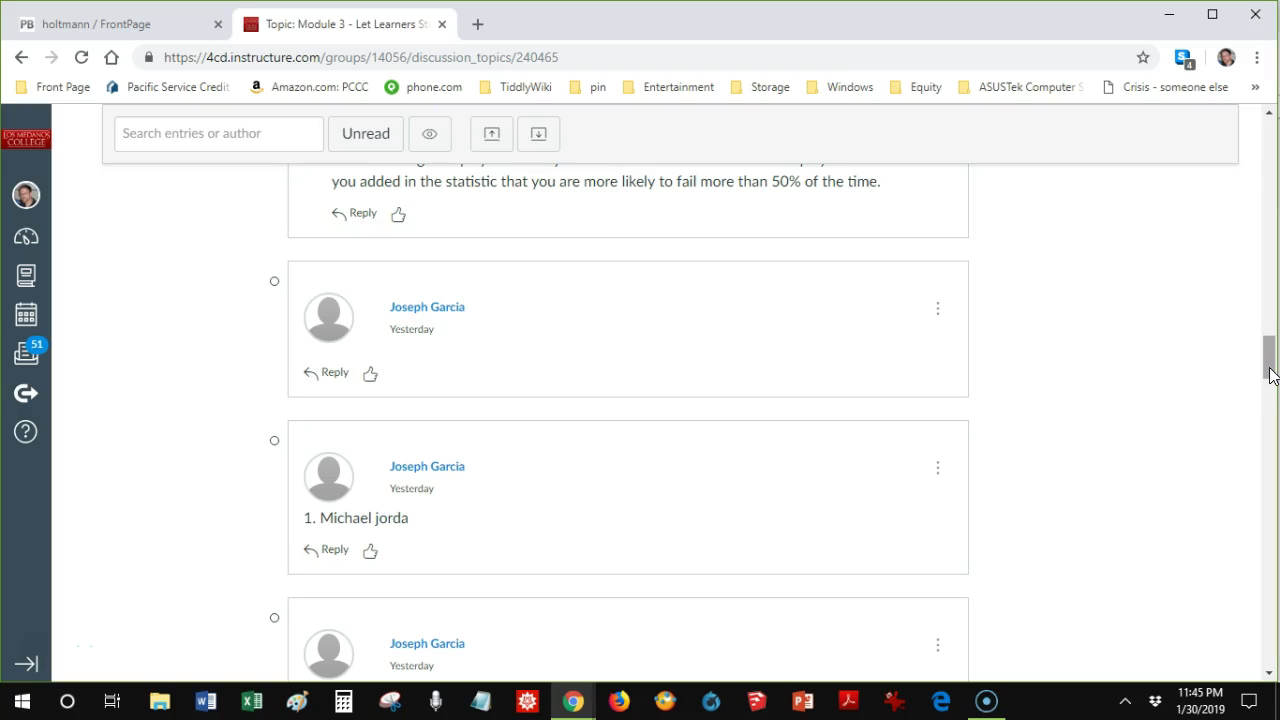
left_click_drag(1270, 374, 1273, 627)
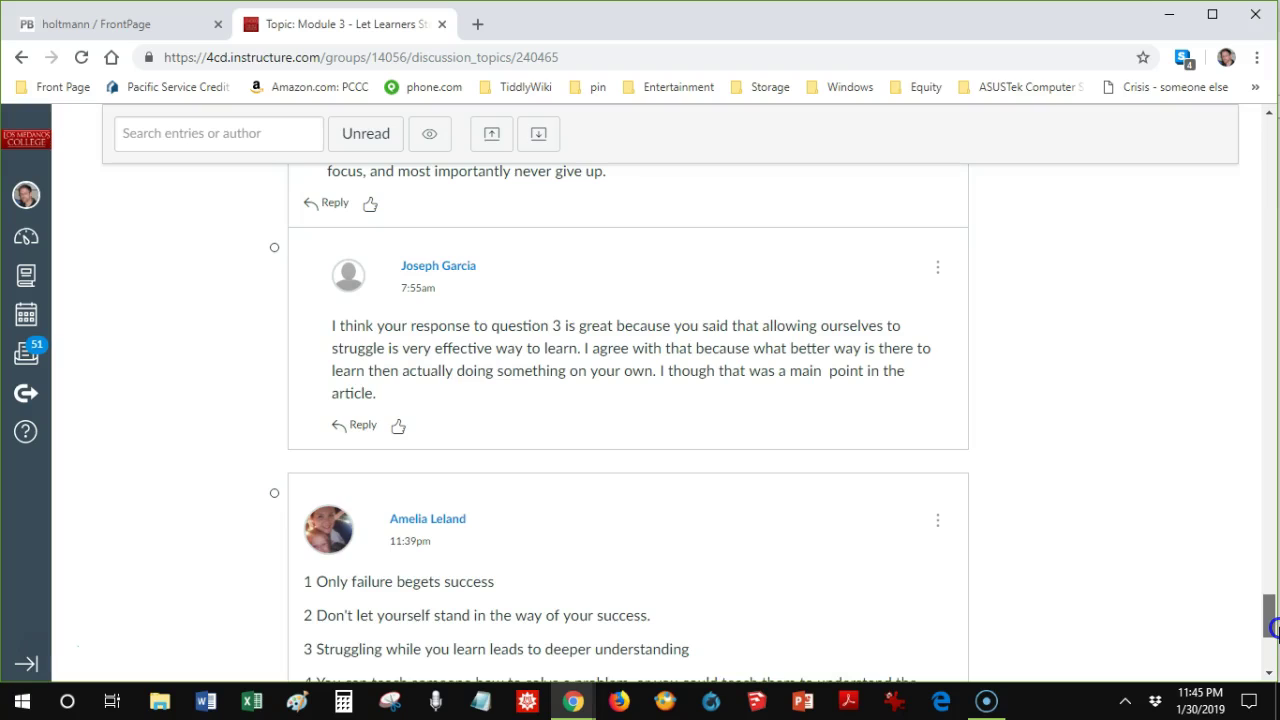
left_click_drag(1275, 628, 1268, 624)
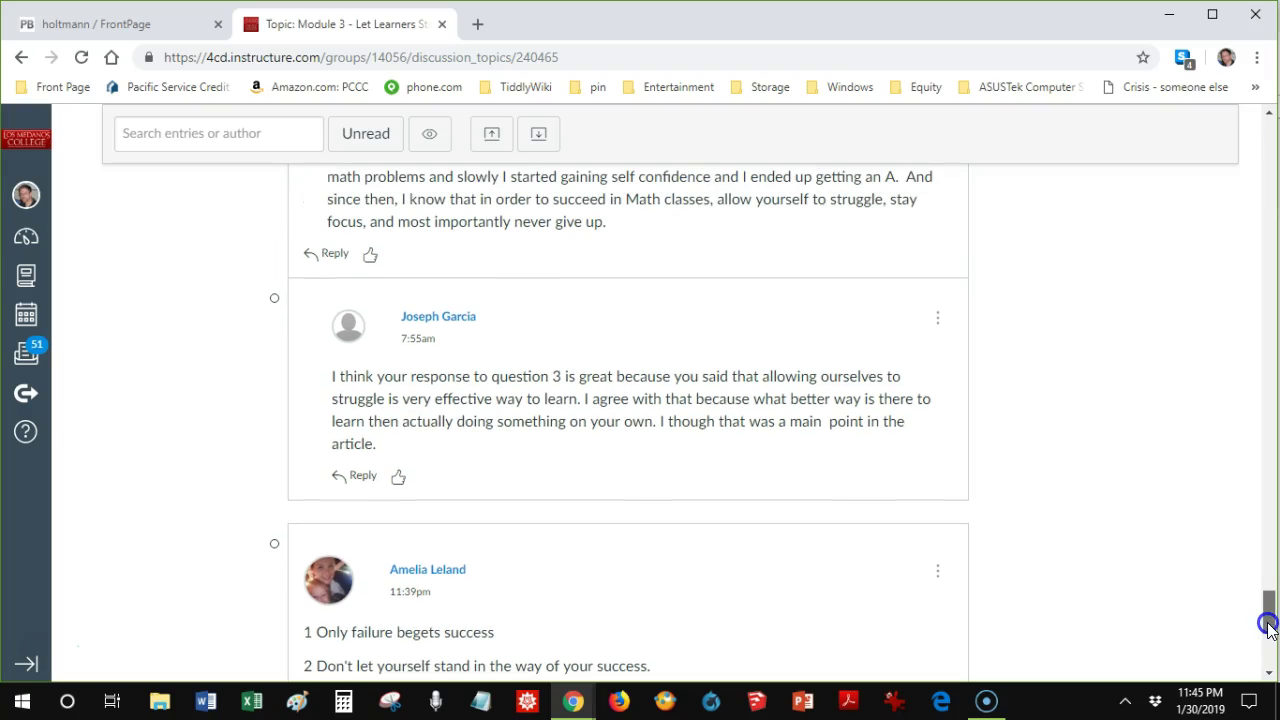
left_click_drag(1268, 626, 1273, 662)
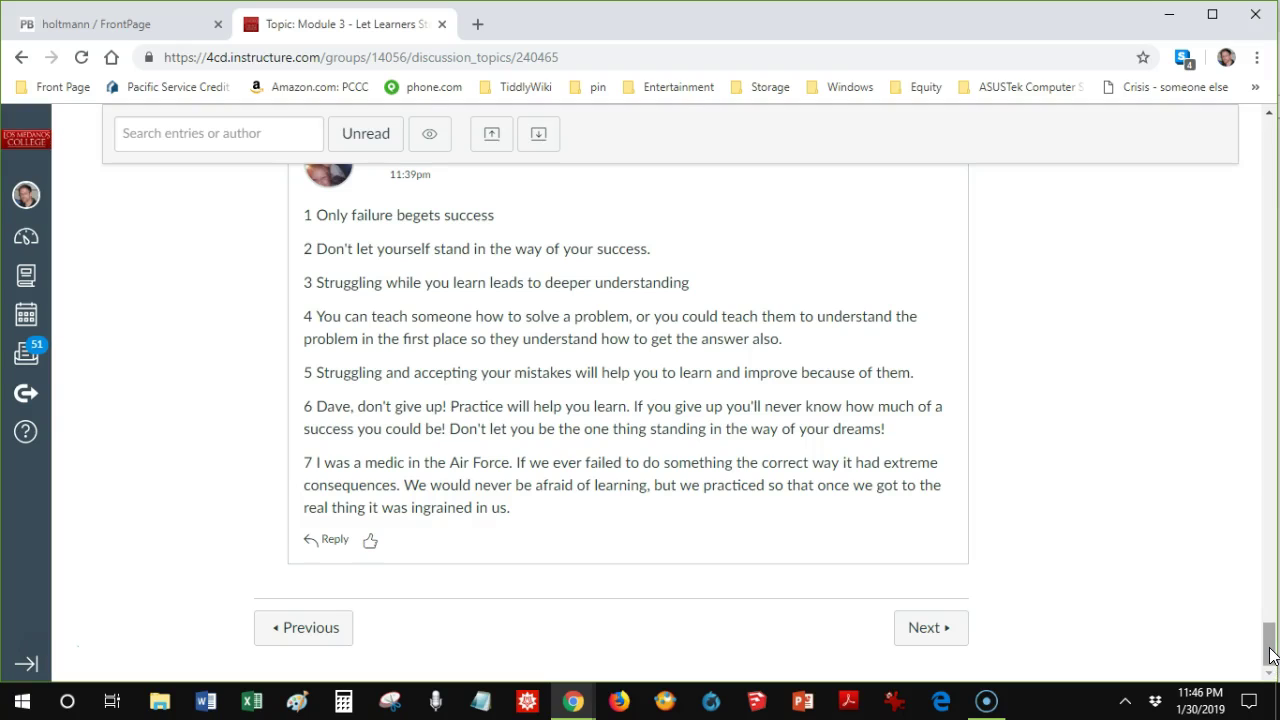
Open the graded discussion "Module 3 - Let Learners Struggle" in SpeedGrader from the Module 3 4 group's thread
left_click_drag(1272, 655, 1273, 150)
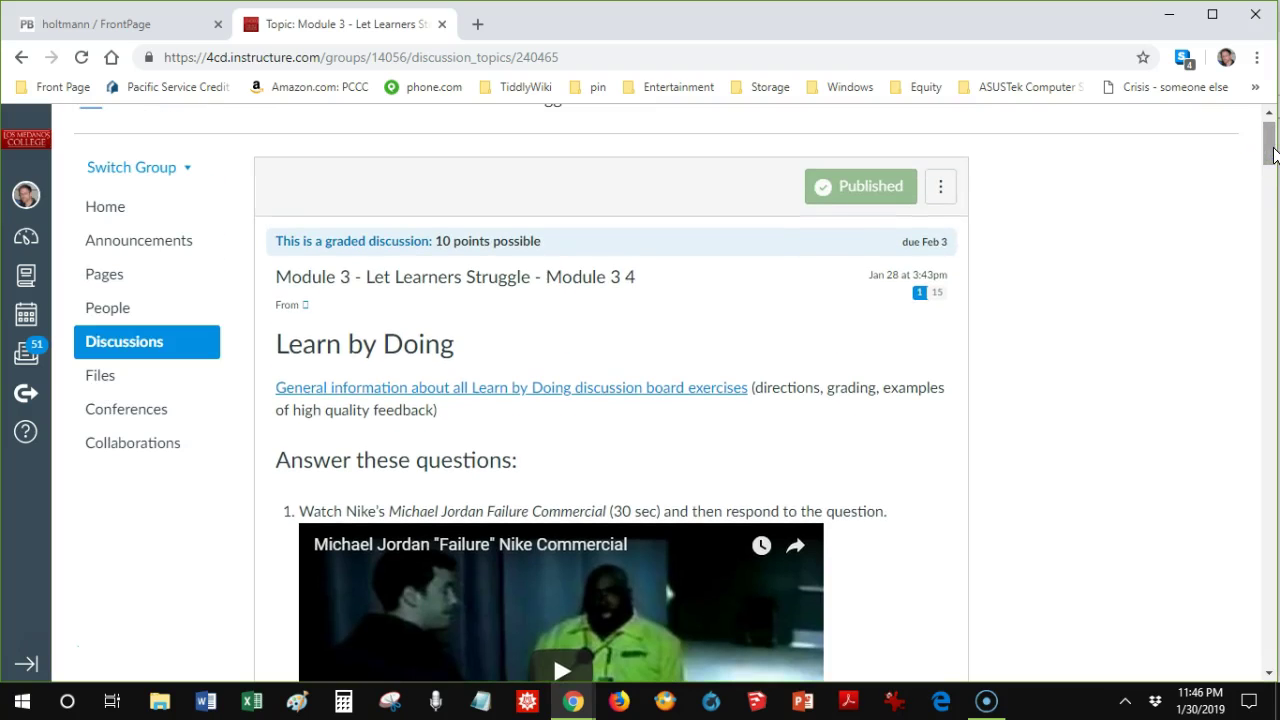
left_click(944, 189)
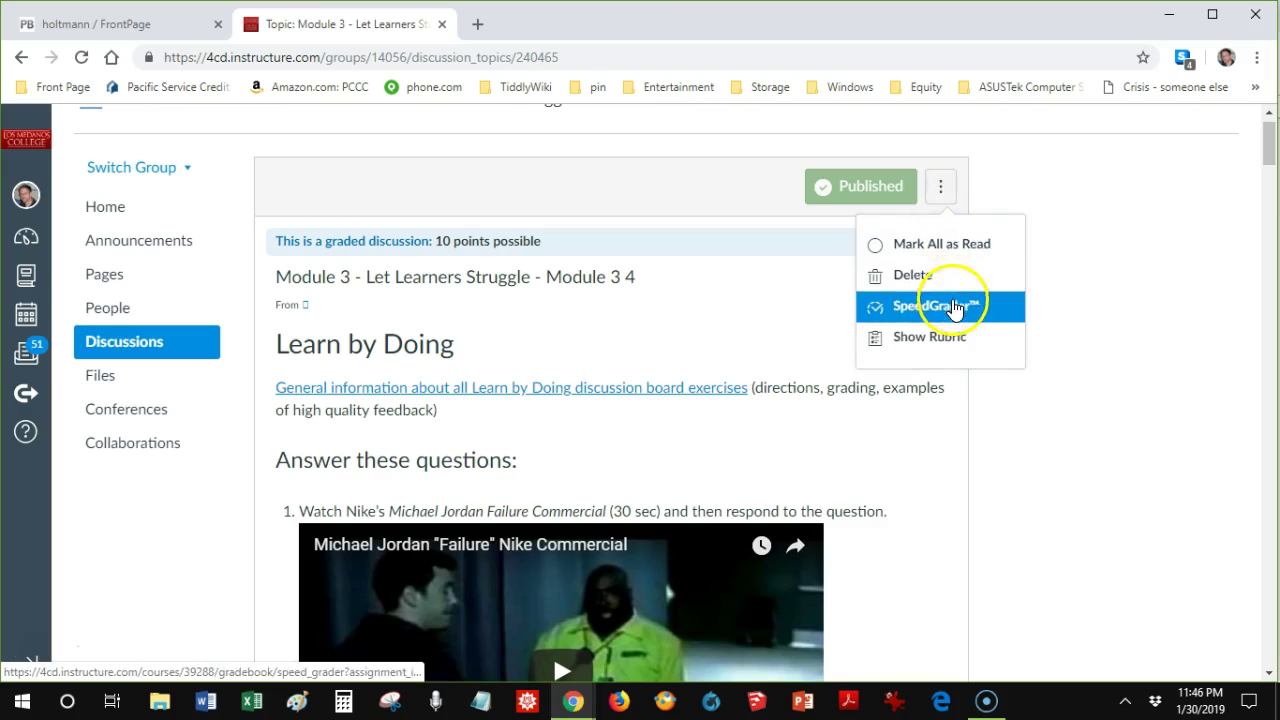
left_click(951, 304)
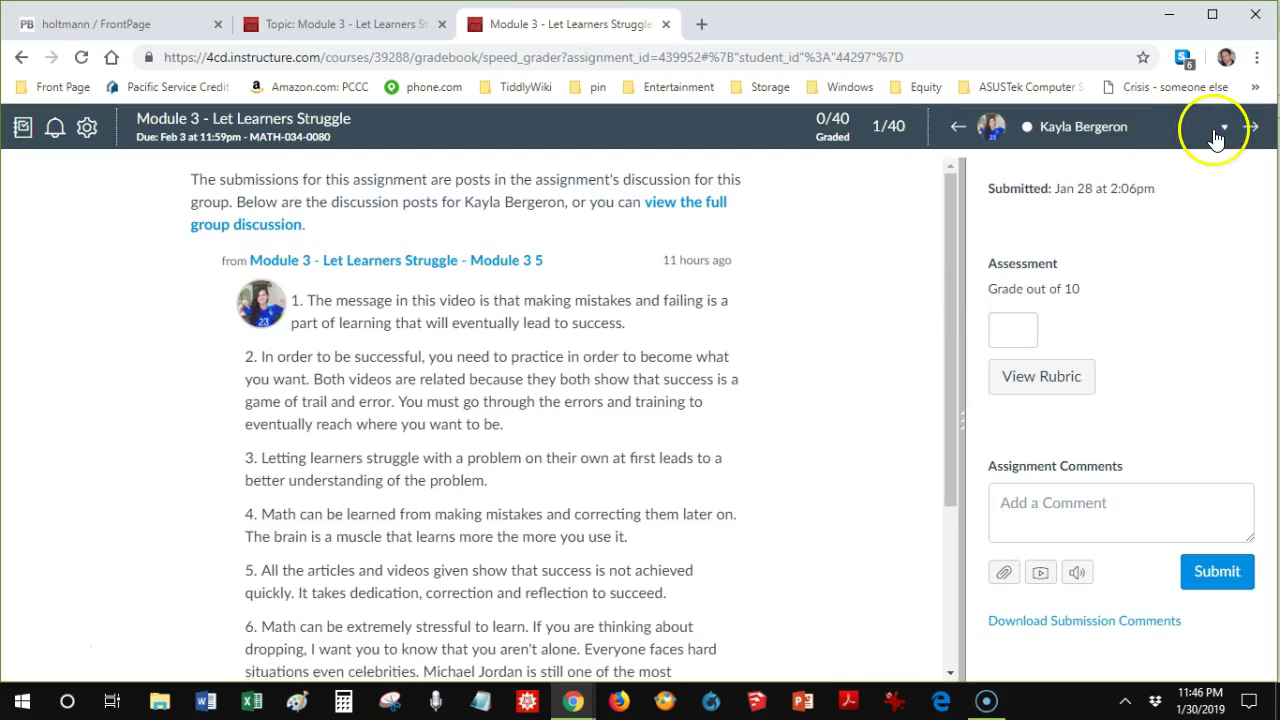
Look through the full student list in SpeedGrader and open the fifth student's submission, from the Module 3 4 group
left_click(1226, 130)
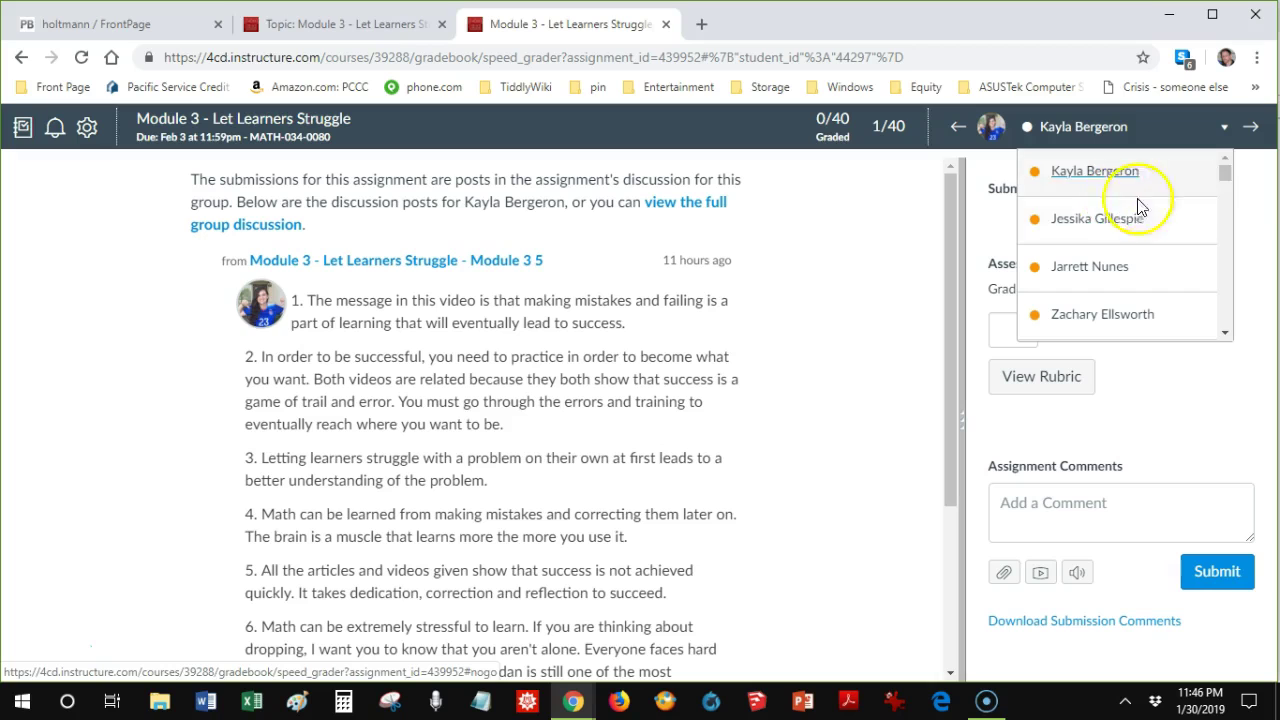
left_click_drag(1221, 177, 1234, 330)
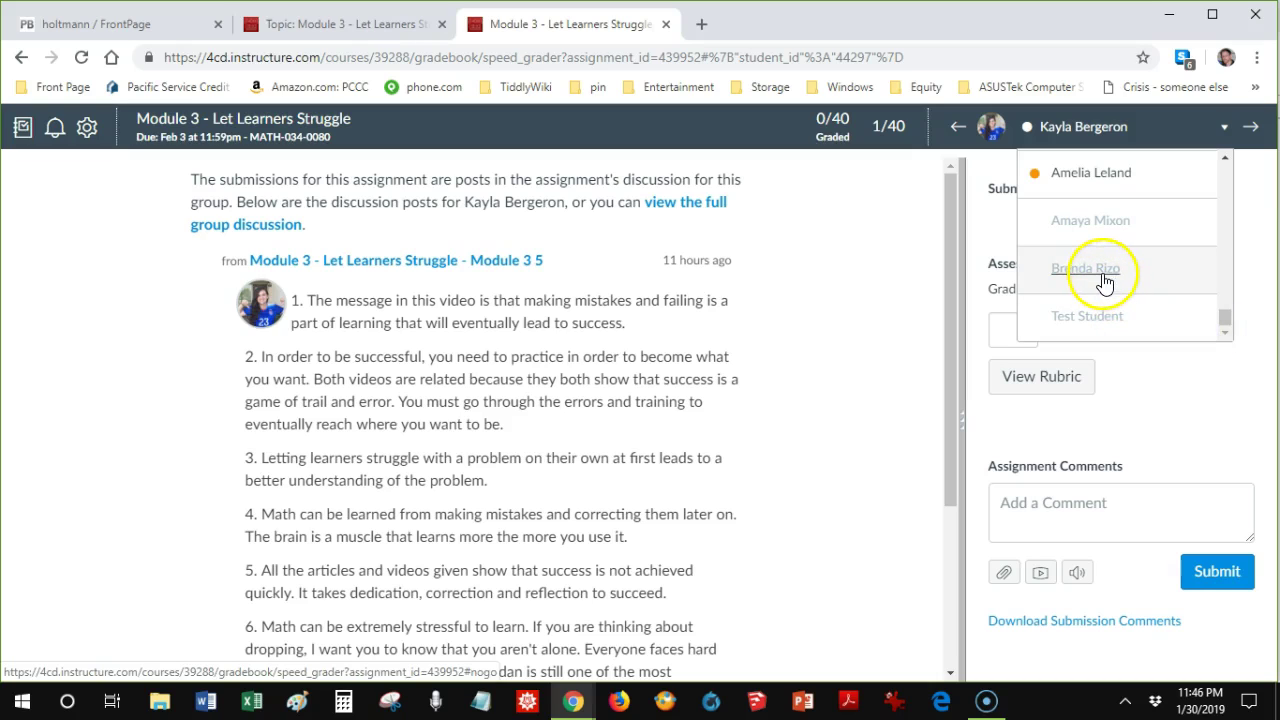
left_click(1225, 320)
left_click_drag(1220, 290, 1204, 178)
scroll(1203, 178, "down", 1)
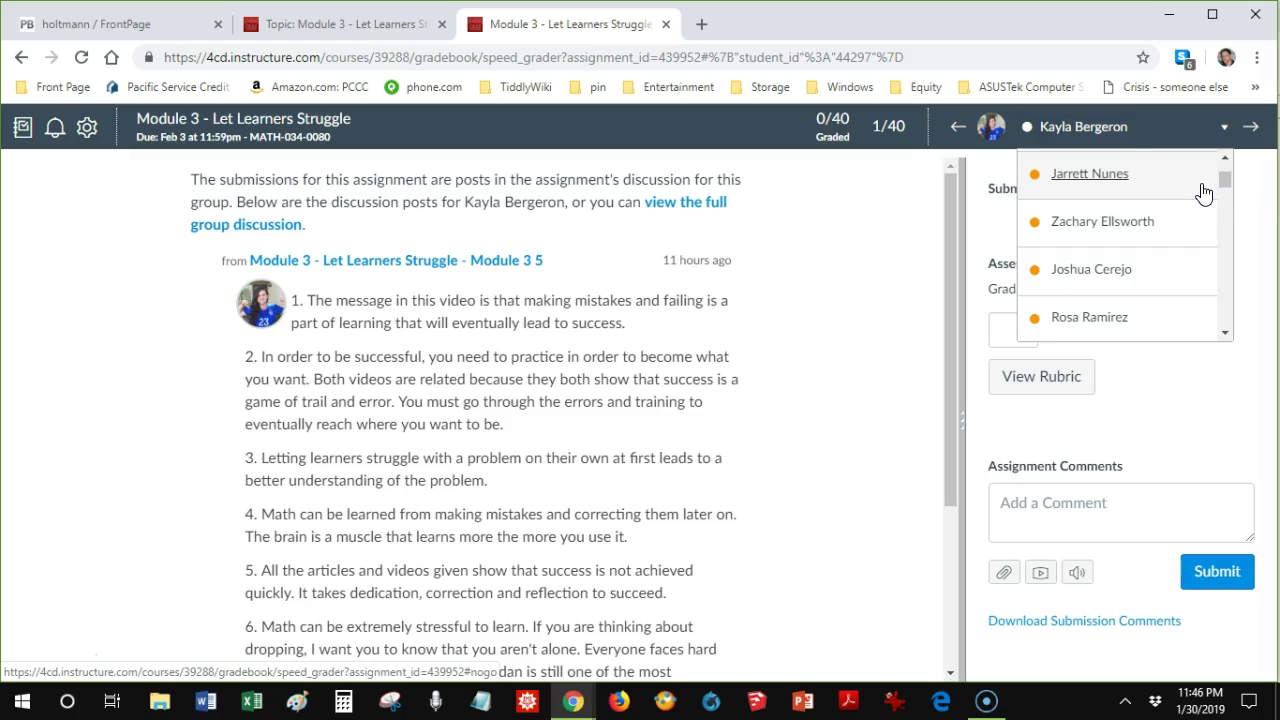
left_click(1126, 282)
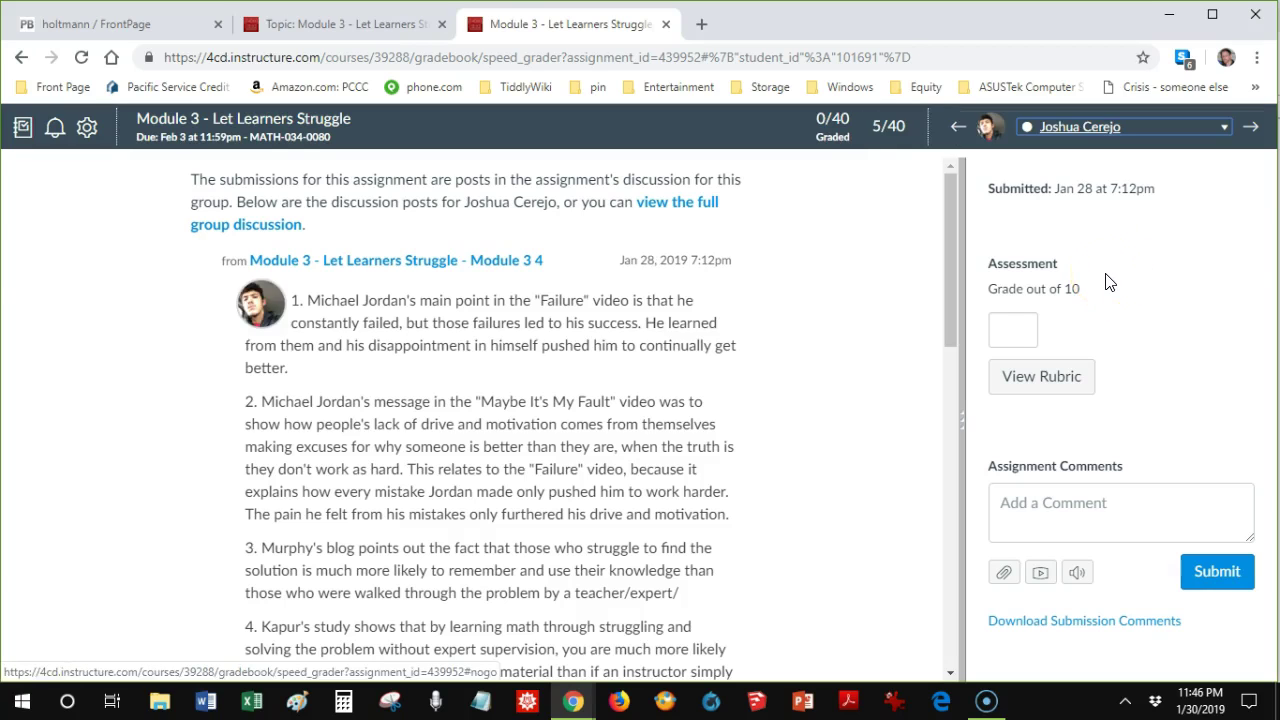
Show the discussion rubric for this submission and widen the grading pane to about half the window
left_click(1039, 379)
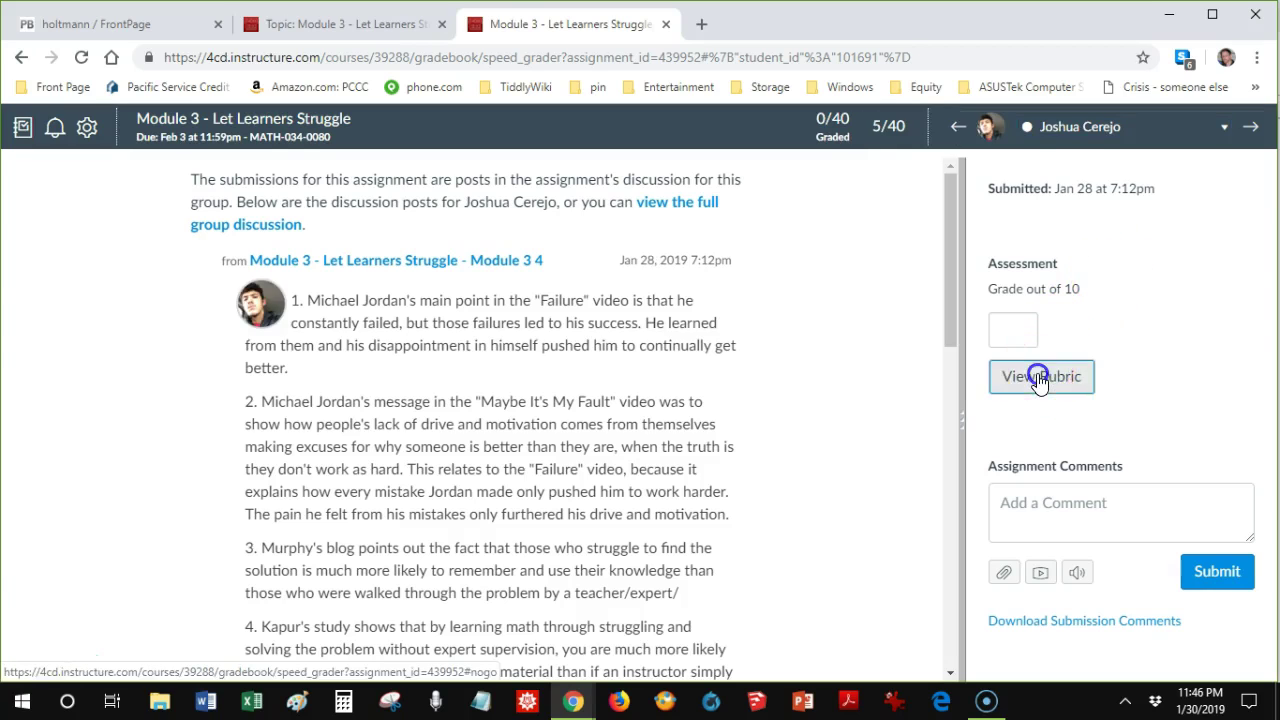
left_click(958, 422)
left_click_drag(960, 427, 642, 432)
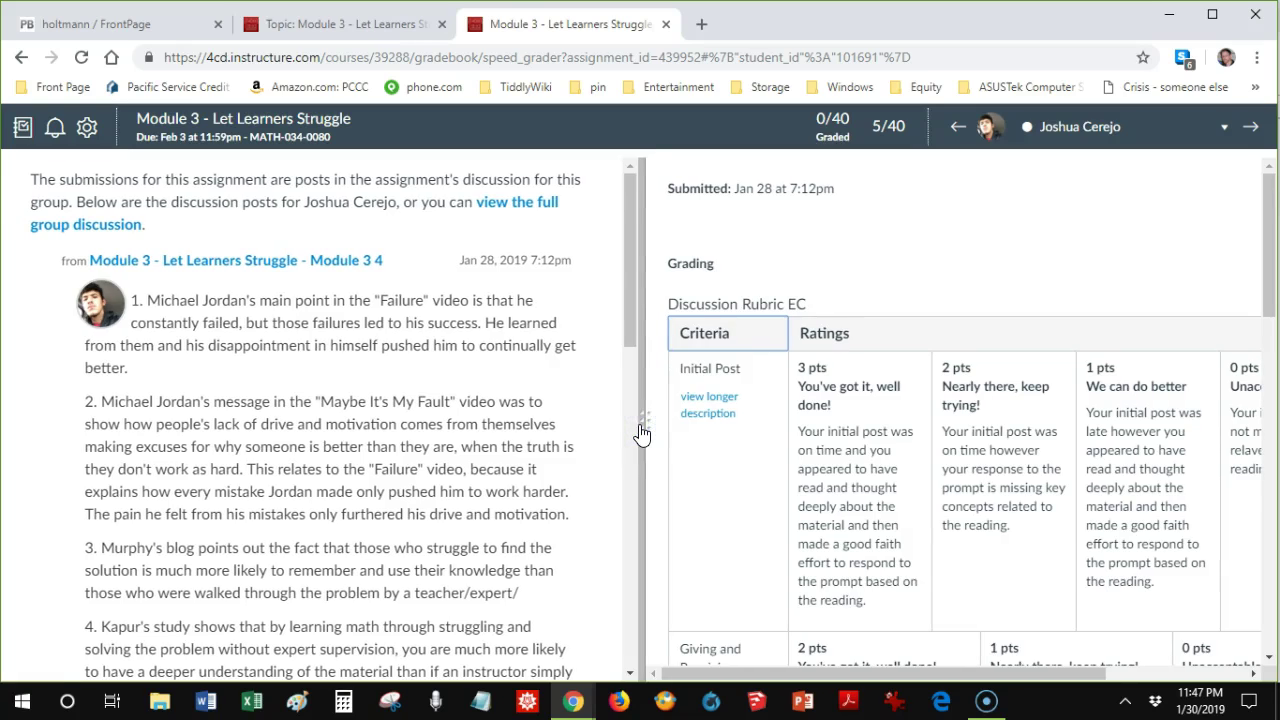
Examine the rubric's Initial Post criterion, going through its 3, 2, 1 and 0 point rating levels
left_click(812, 430)
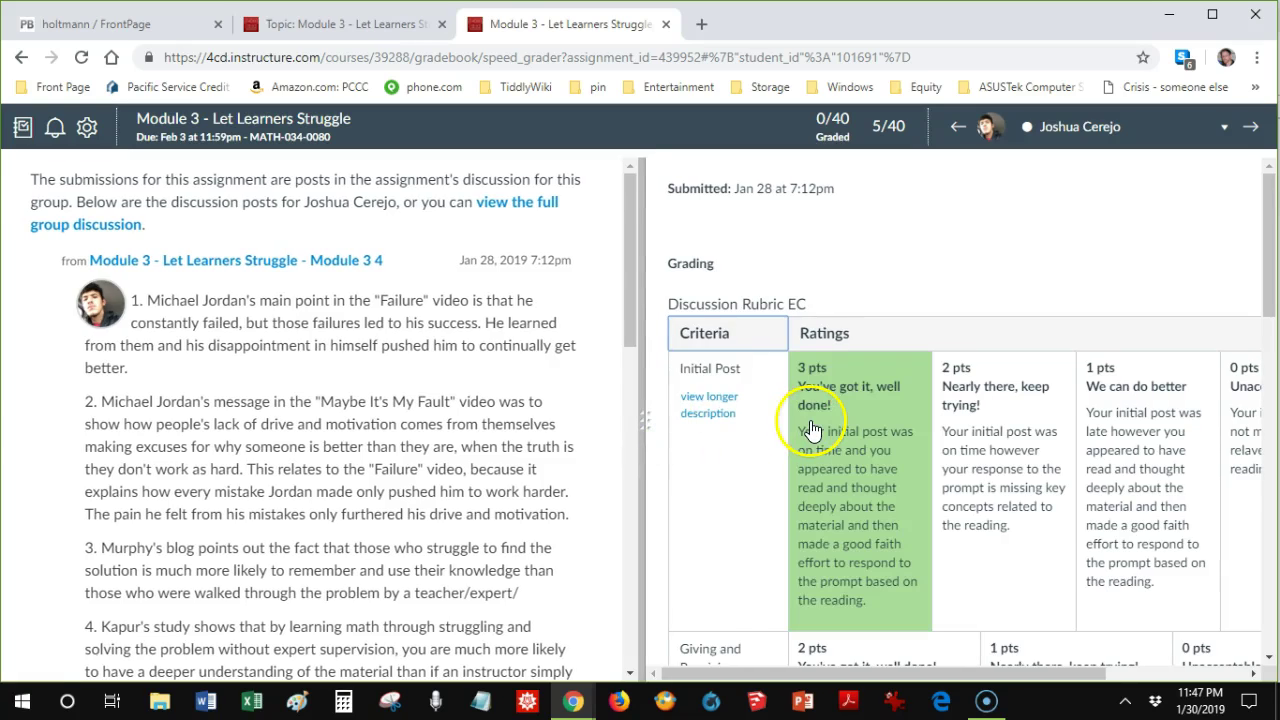
left_click(960, 420)
left_click(1105, 415)
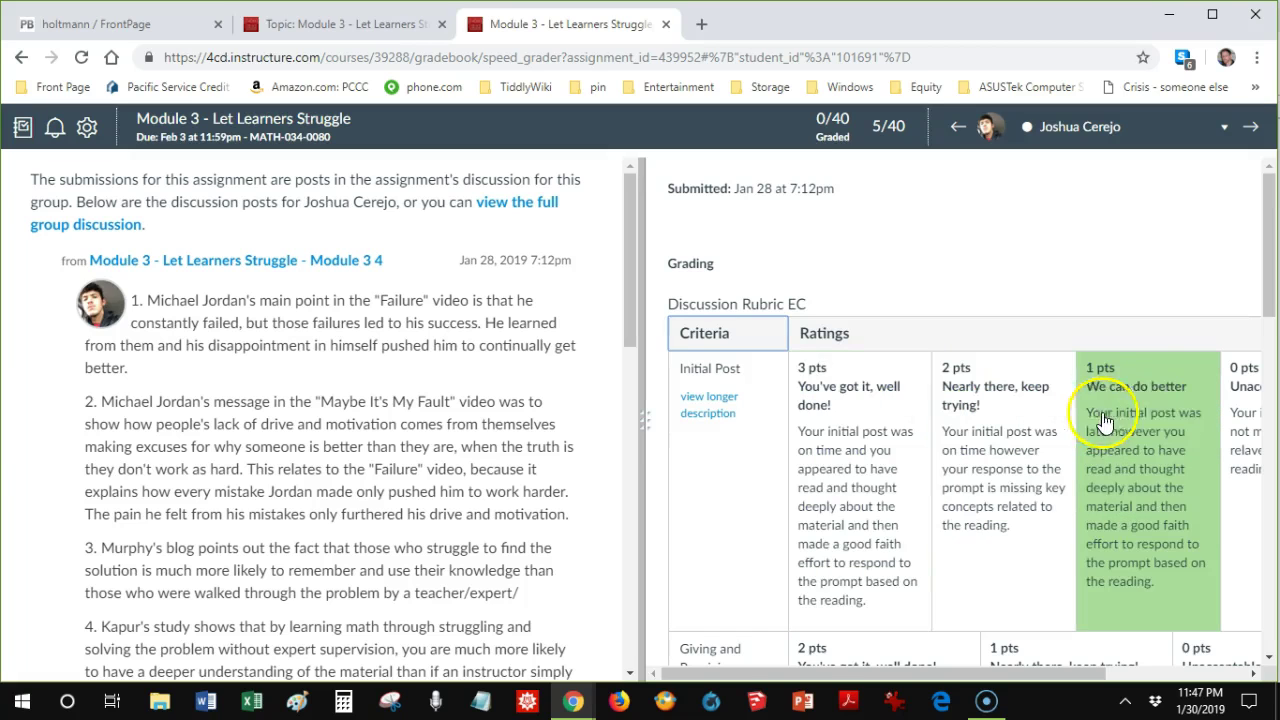
left_click(1234, 410)
left_click(1158, 425)
left_click(1038, 432)
left_click(870, 436)
left_click(985, 434)
left_click(1122, 428)
left_click(1237, 414)
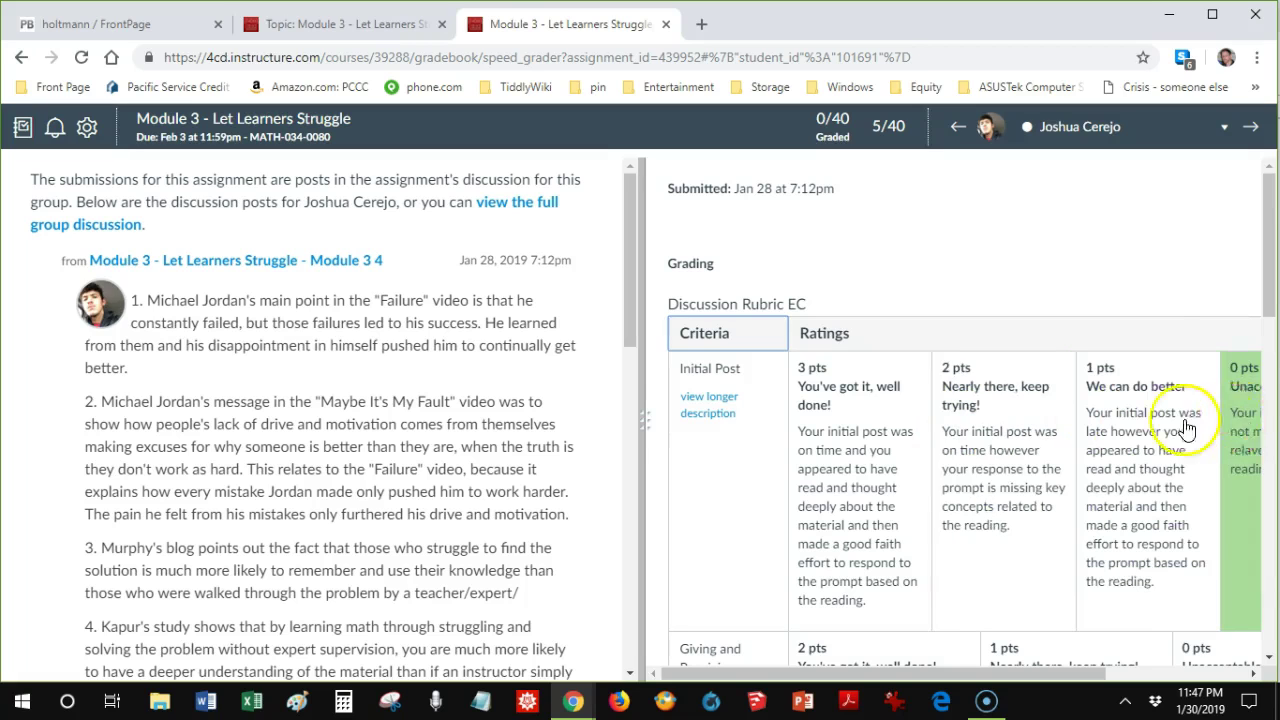
left_click(1236, 418)
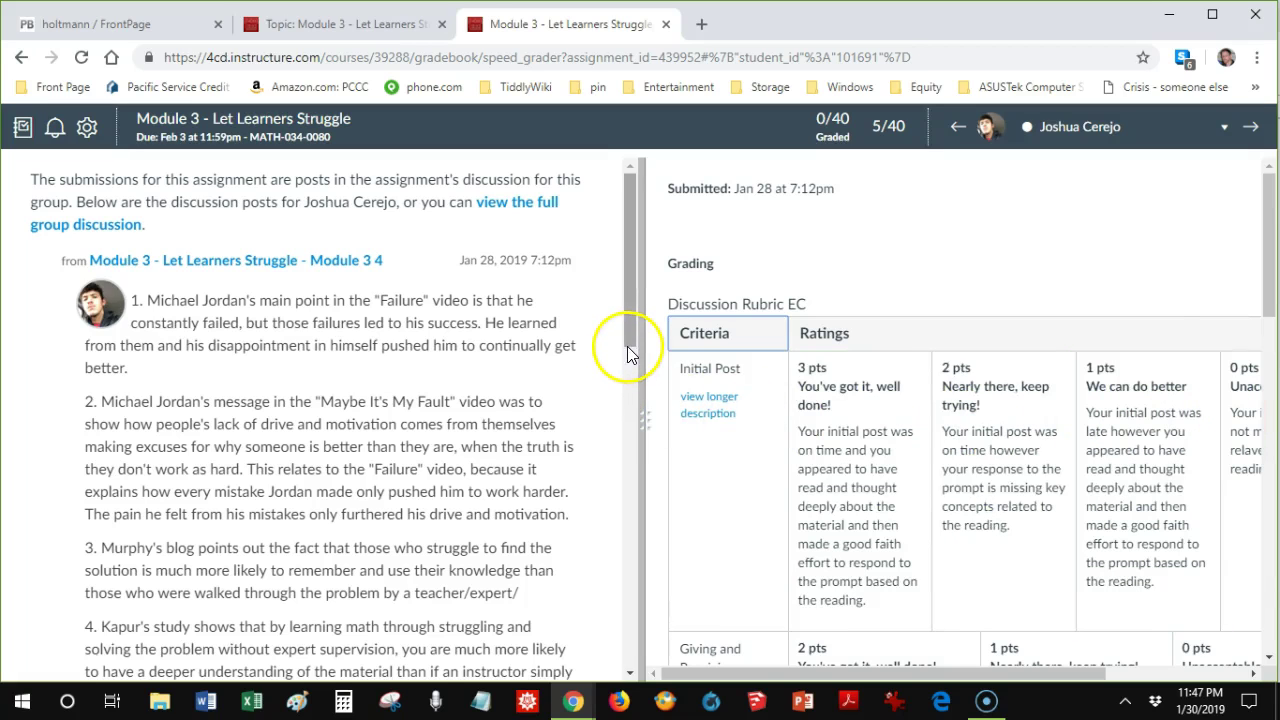
left_click(806, 408)
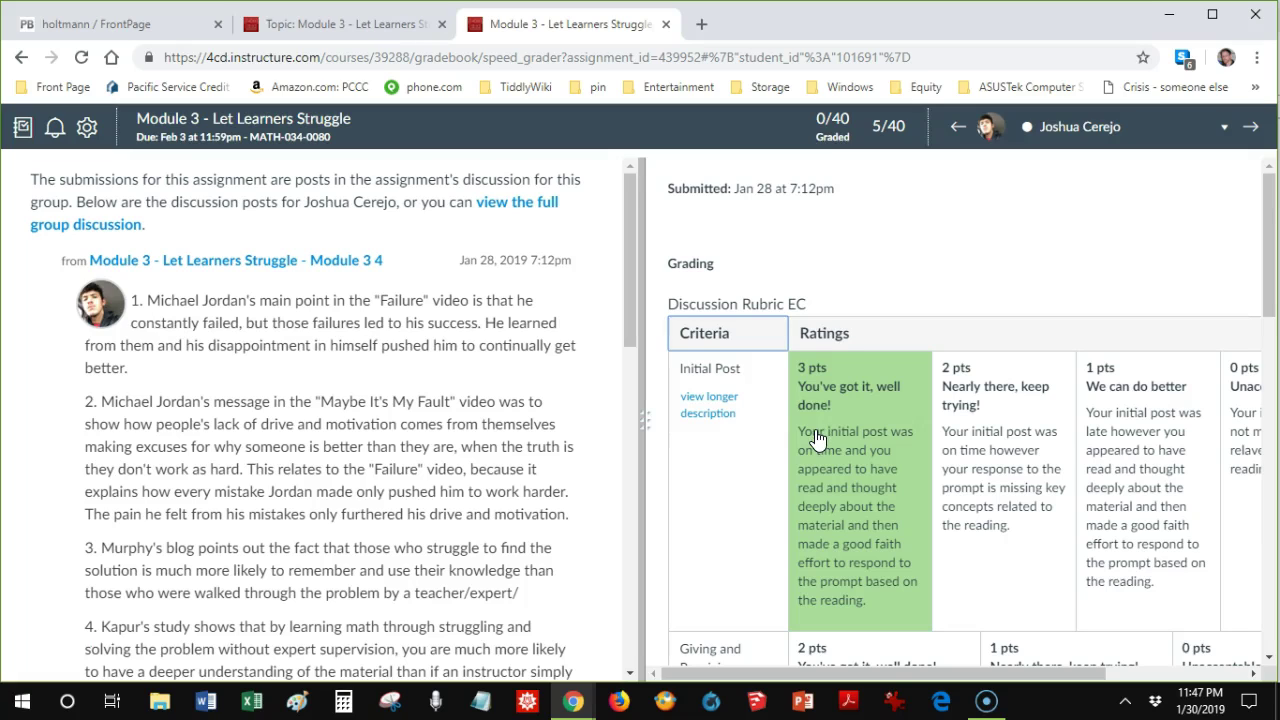
left_click(816, 440)
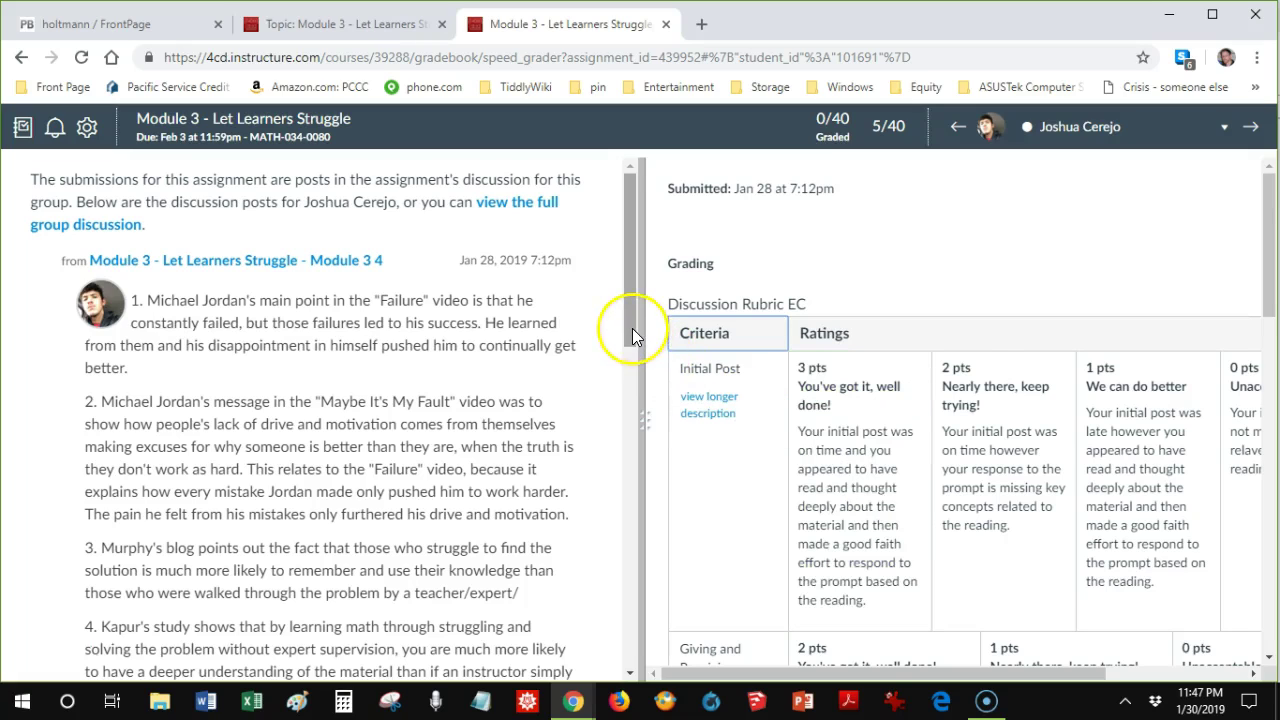
Read through the student's initial post answers and compare them with the Initial Post ratings
left_click_drag(632, 328, 632, 365)
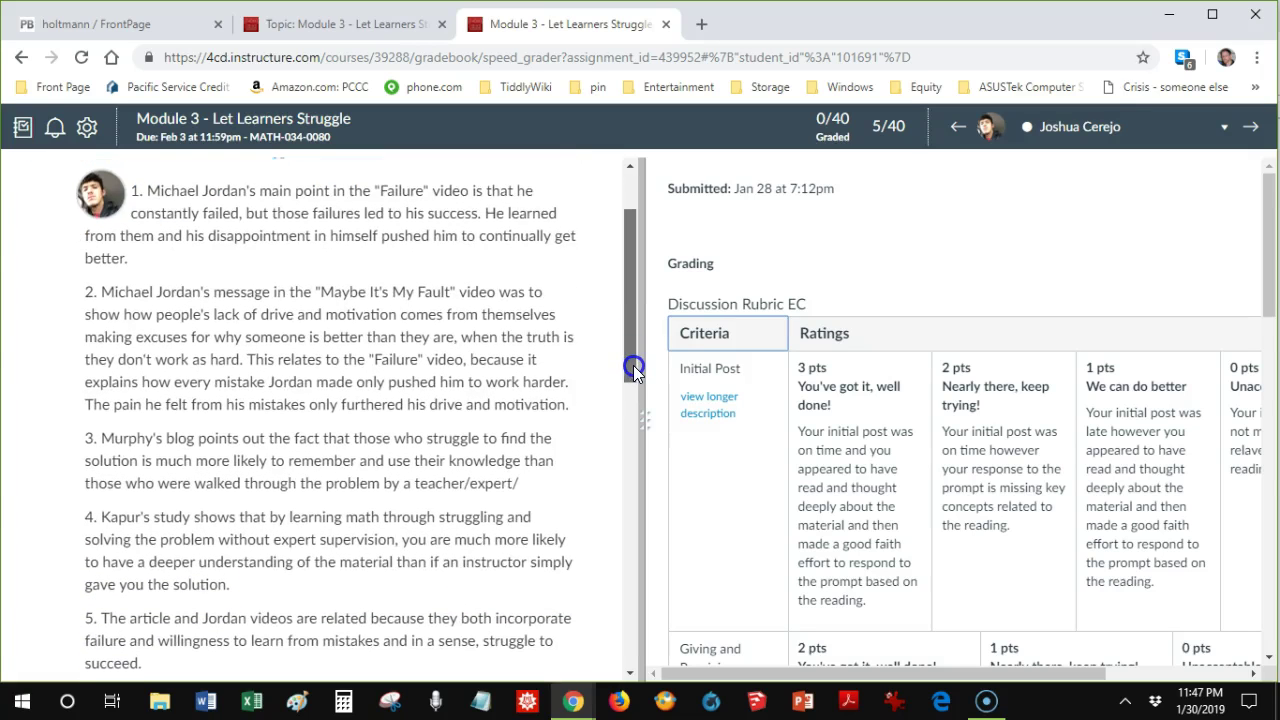
left_click_drag(633, 365, 644, 535)
left_click(829, 521)
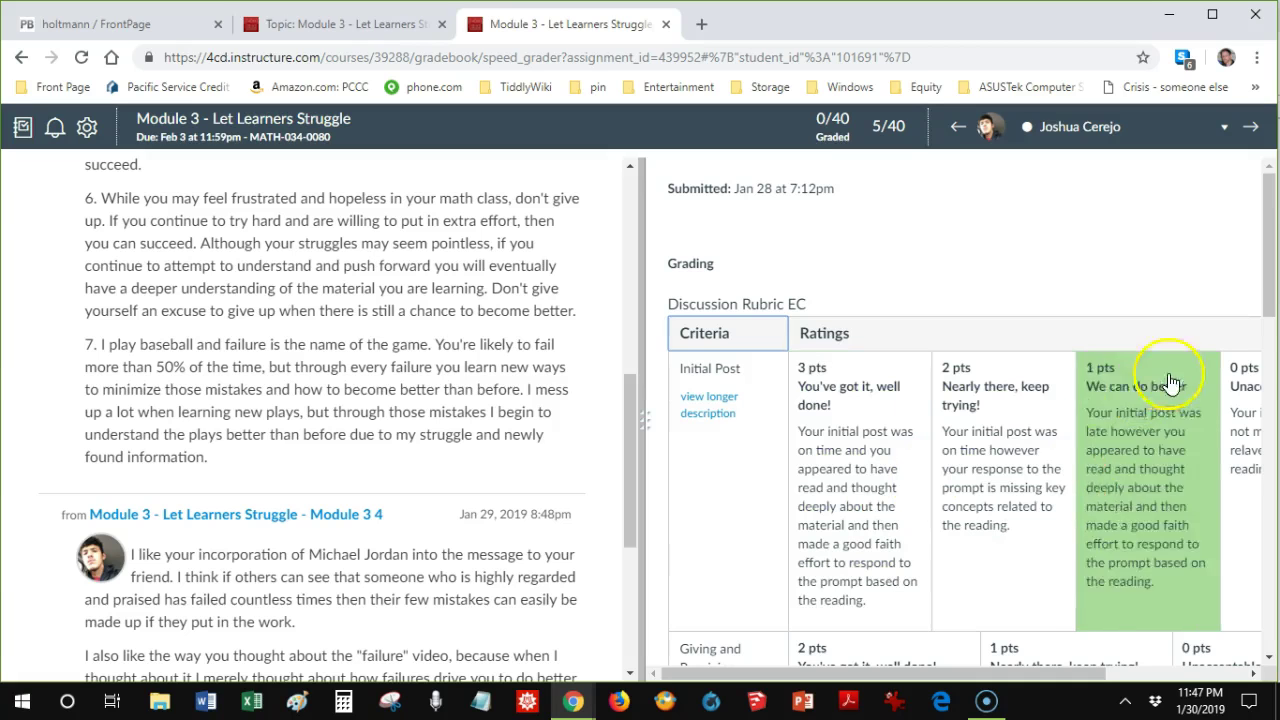
Compare the student's replies to group members with the rating levels of the Giving and Receiving Feedback criterion
left_click_drag(1270, 302, 1272, 414)
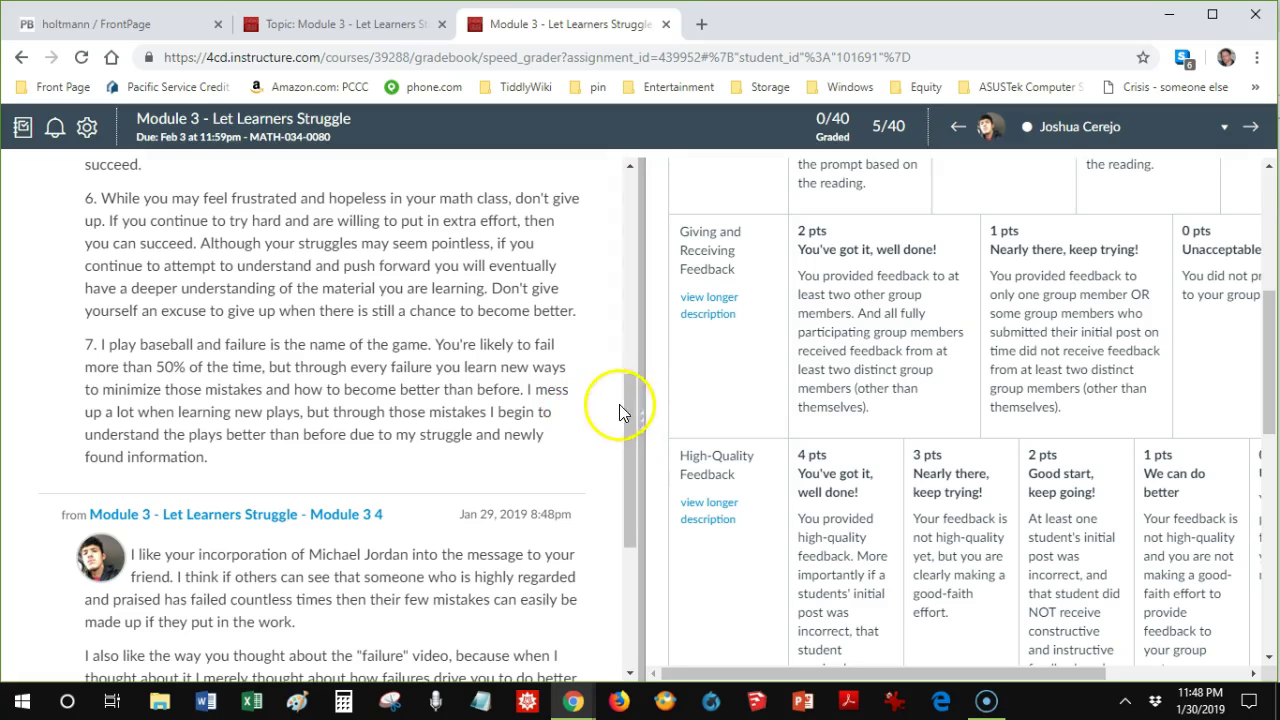
left_click_drag(633, 403, 665, 548)
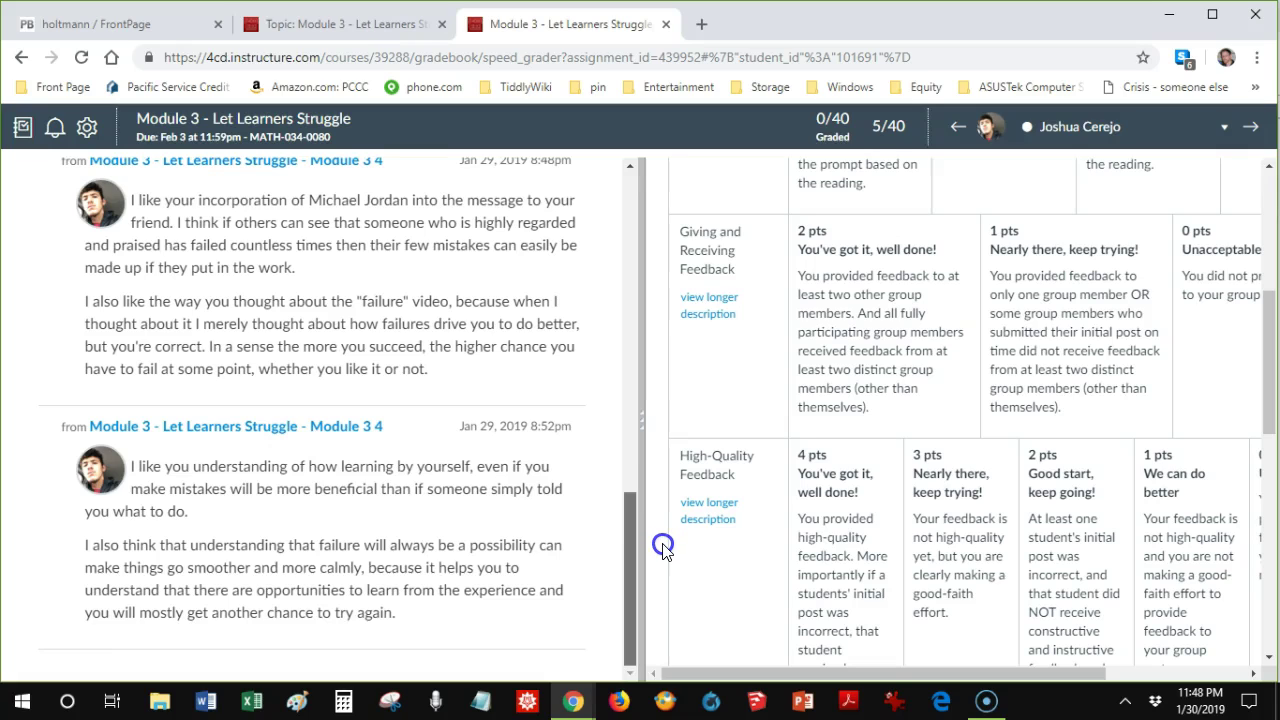
left_click(850, 405)
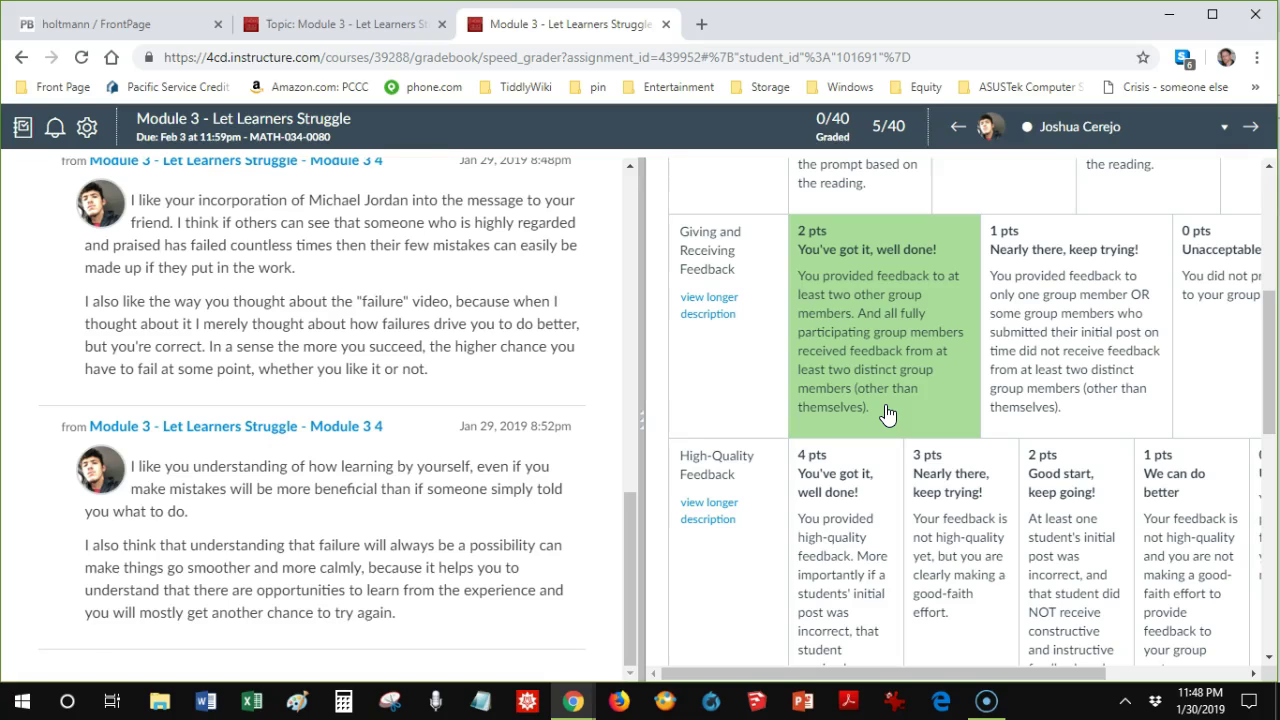
left_click(1043, 397)
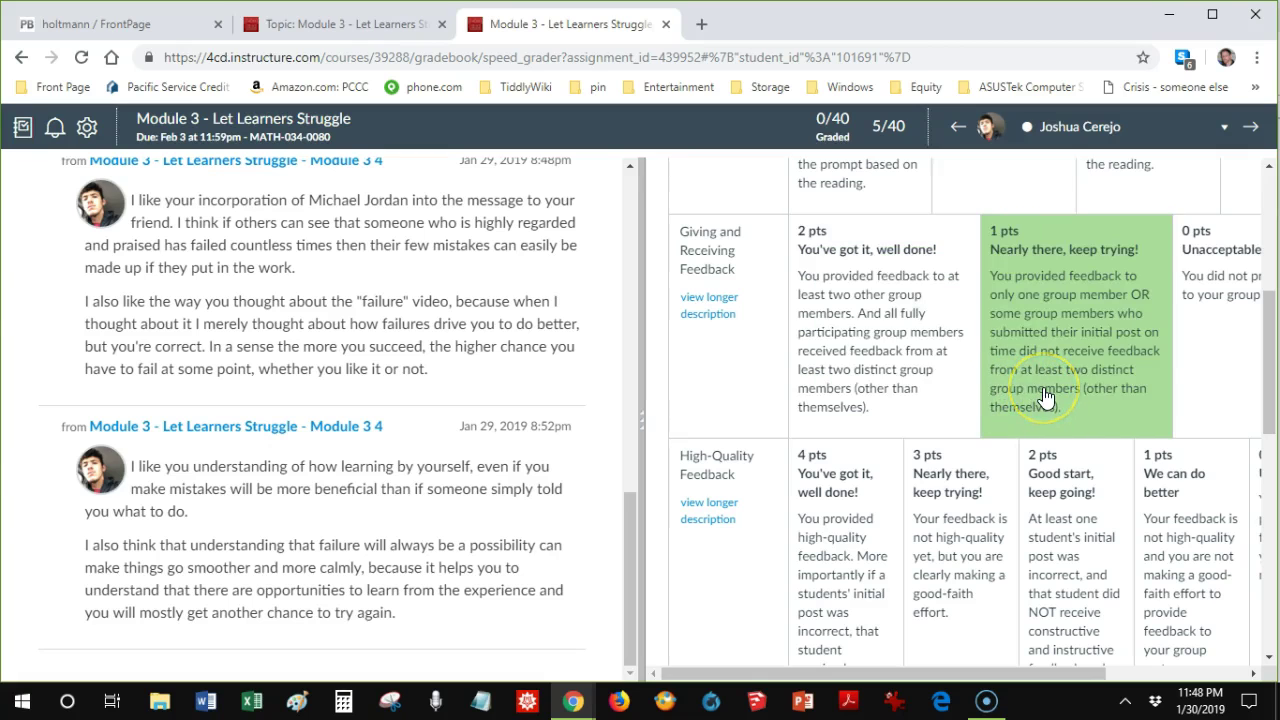
left_click(1043, 385)
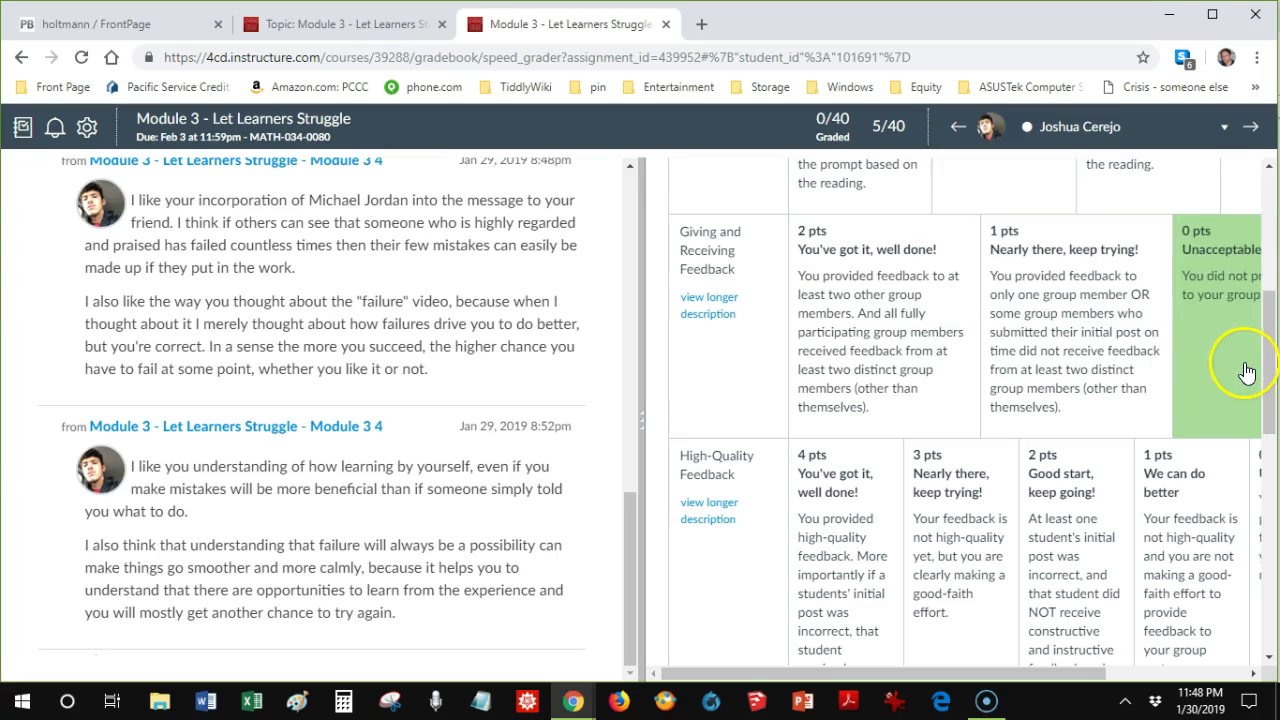
Examine the 4 and 3 point ratings of the High-Quality Feedback criterion against the student's replies
left_click_drag(1272, 357, 1272, 432)
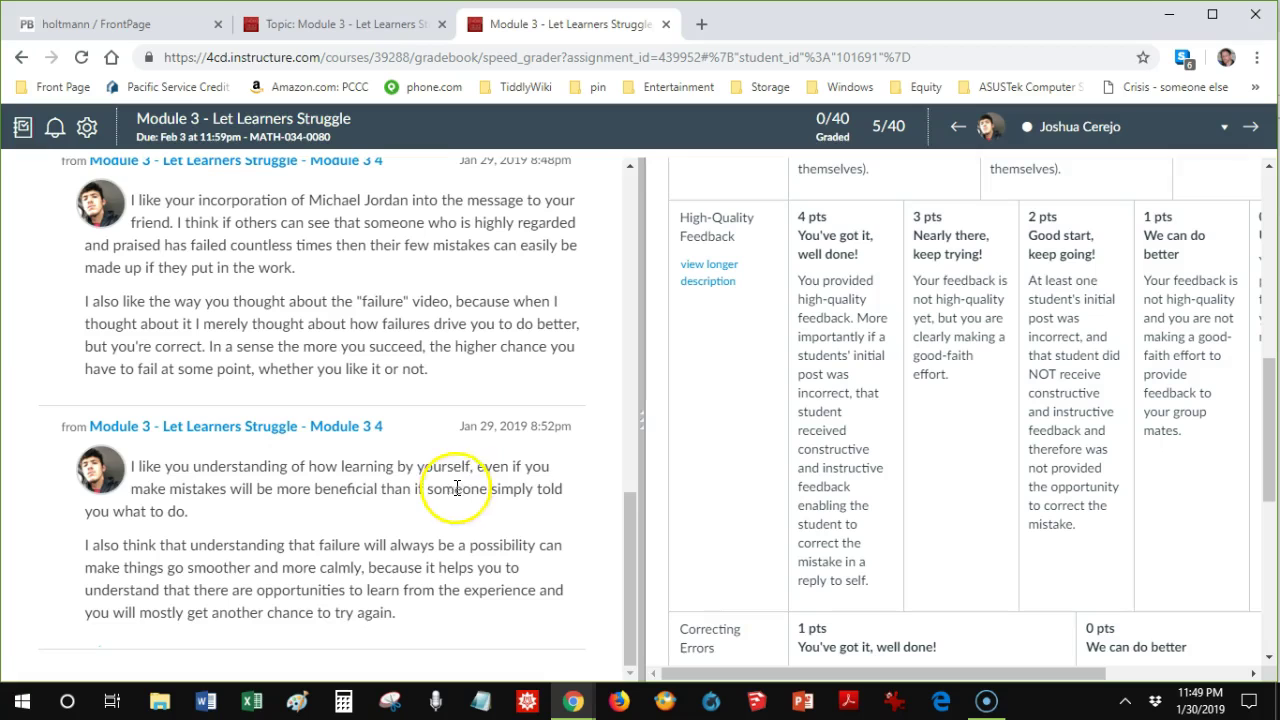
left_click(810, 413)
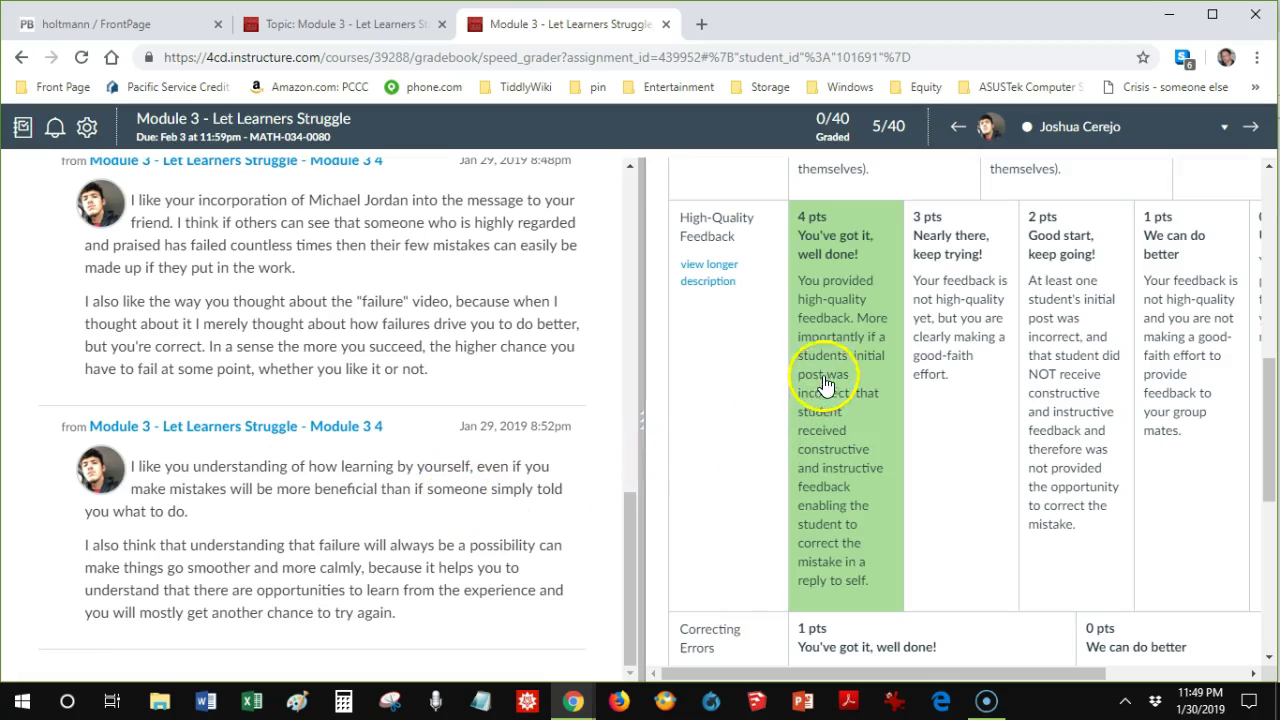
left_click(912, 337)
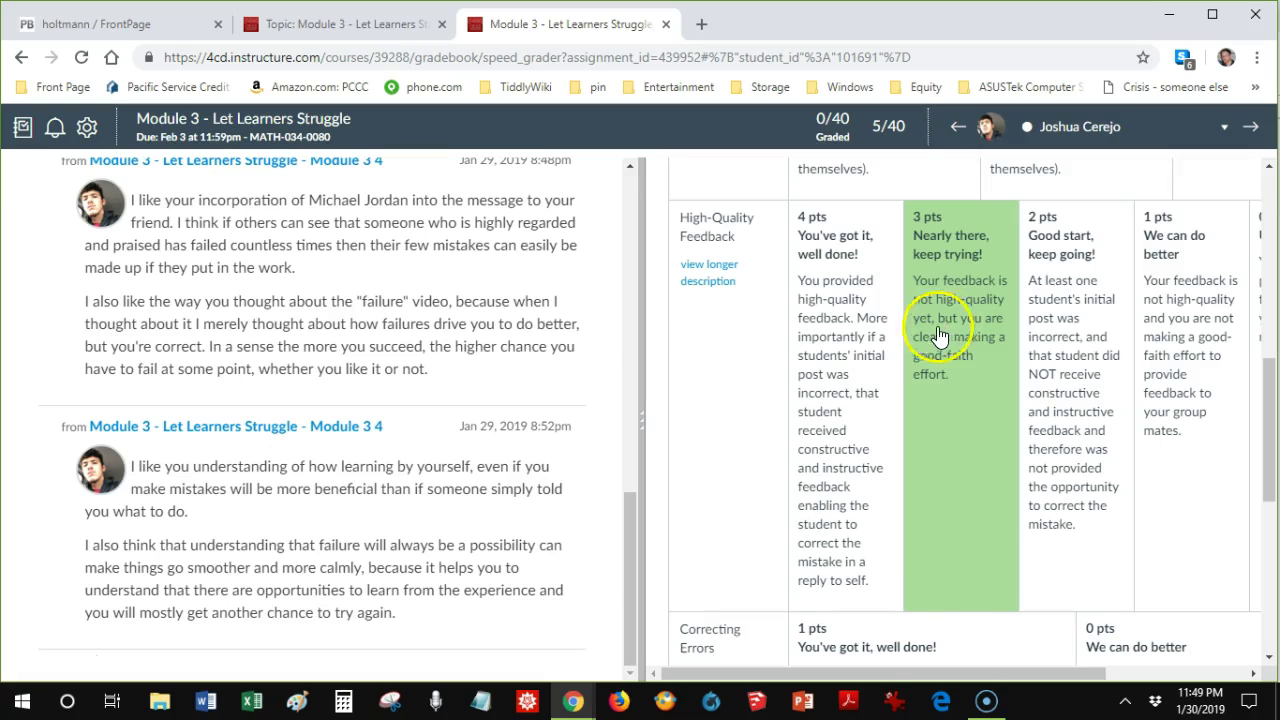
left_click(947, 335)
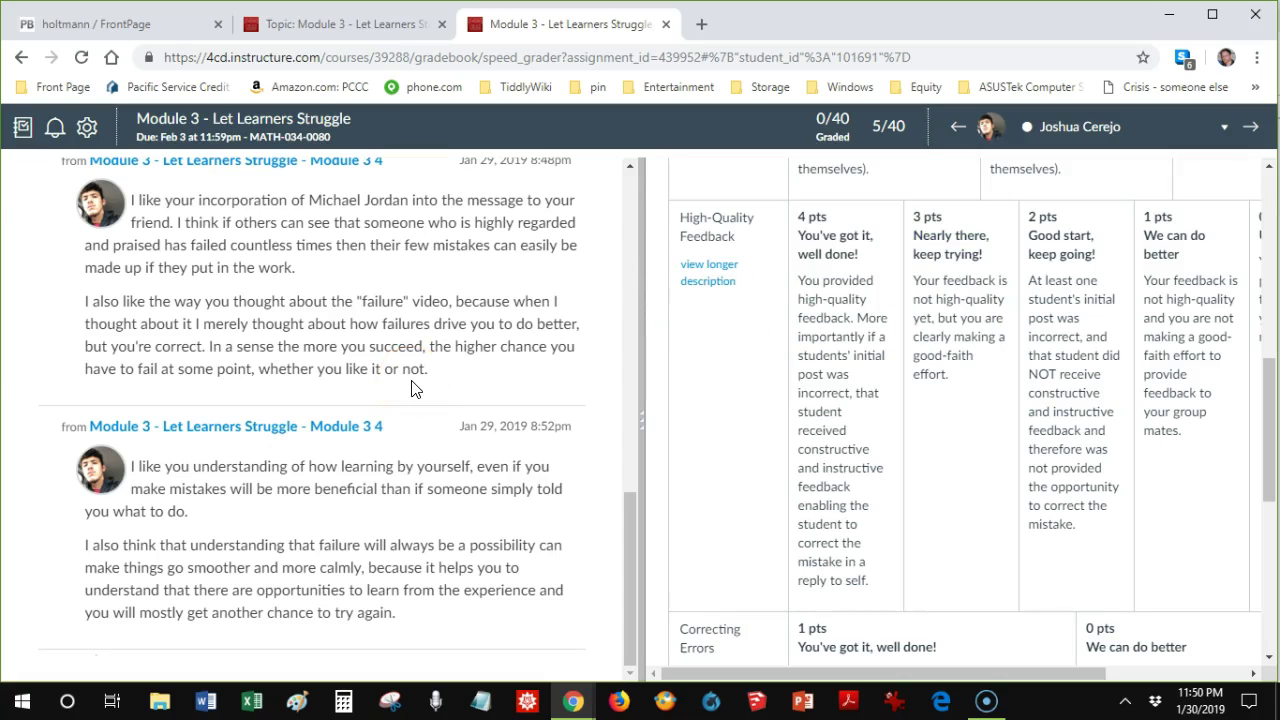
Look through the Module 3 4 group's discussion thread for the feedback exchanged, and return to SpeedGrader
left_click(336, 24)
left_click_drag(1268, 148, 1274, 493)
left_click(566, 32)
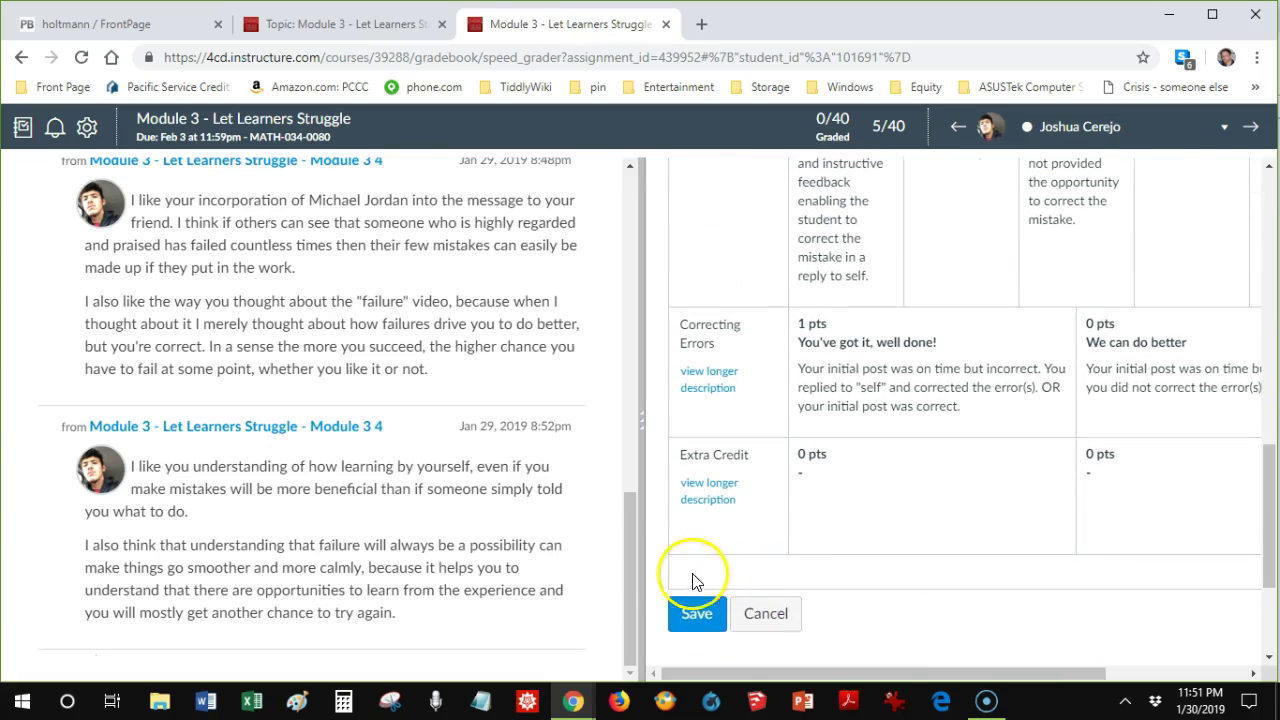
Examine the Correcting Errors criterion and check it against the student's initial post and the replies in the group thread
left_click(632, 547)
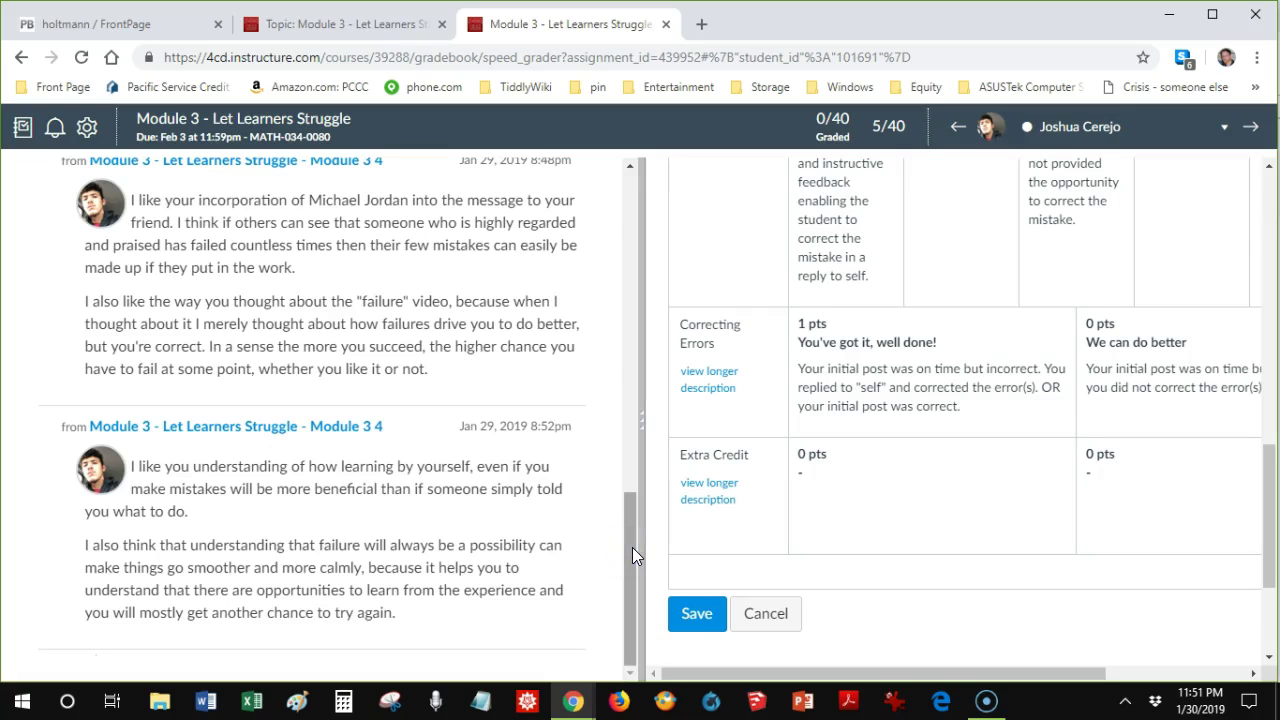
left_click(858, 403)
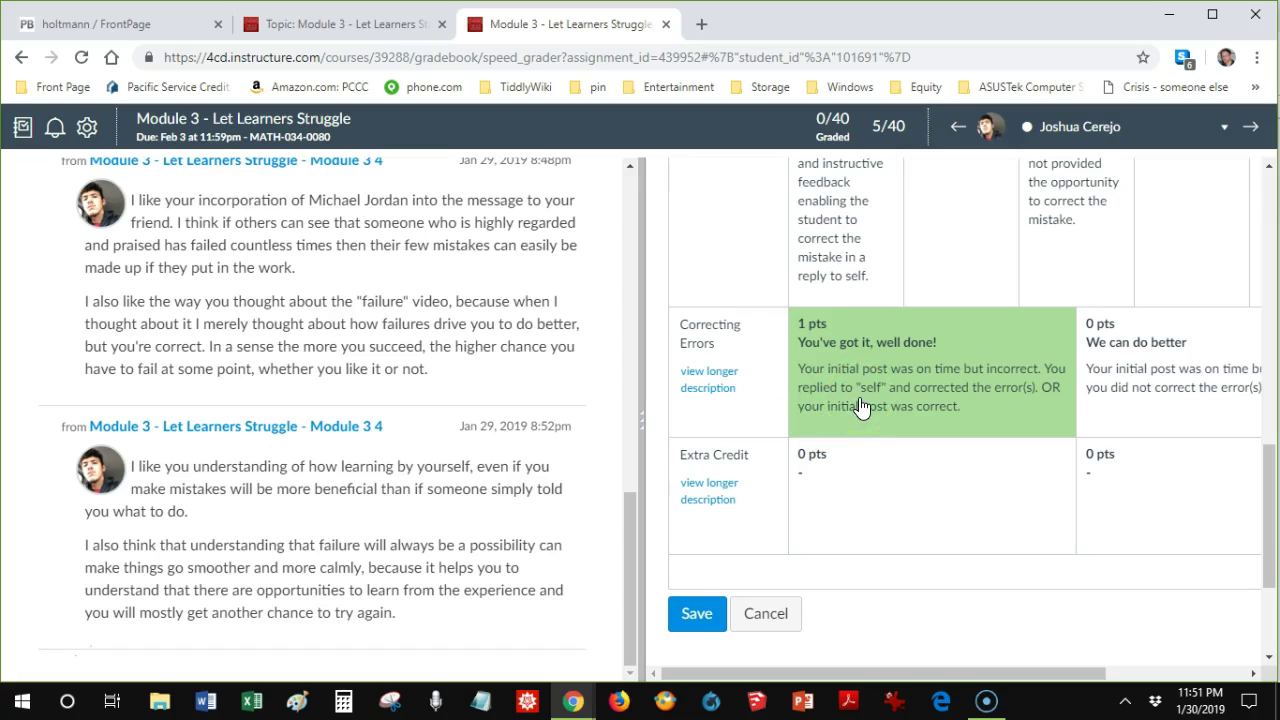
left_click_drag(630, 558, 640, 196)
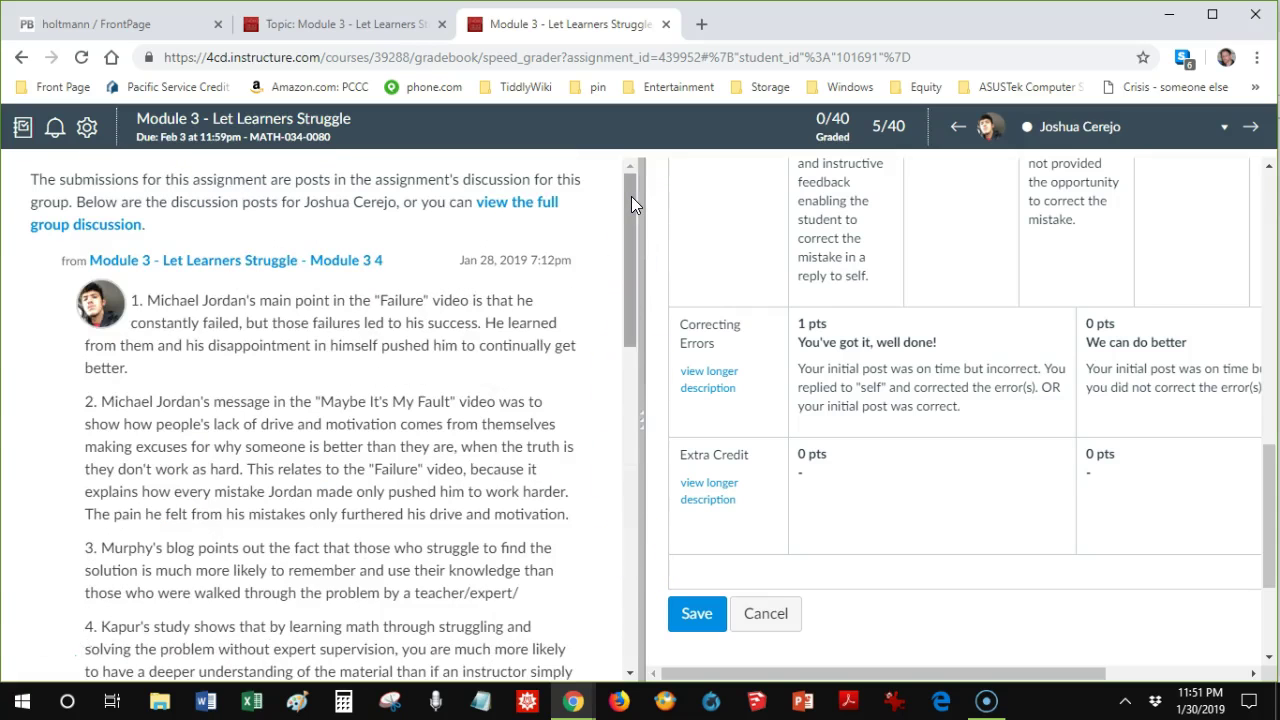
left_click(400, 24)
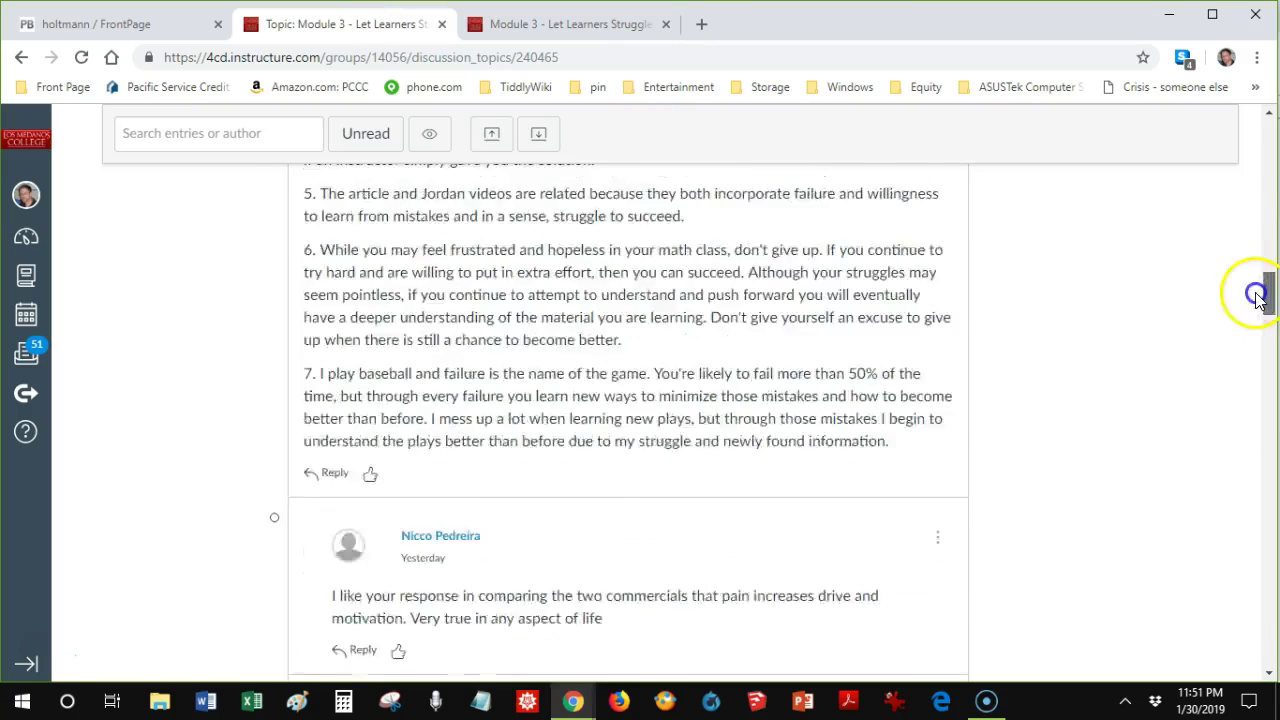
left_click_drag(1257, 286, 1229, 190)
left_click(560, 24)
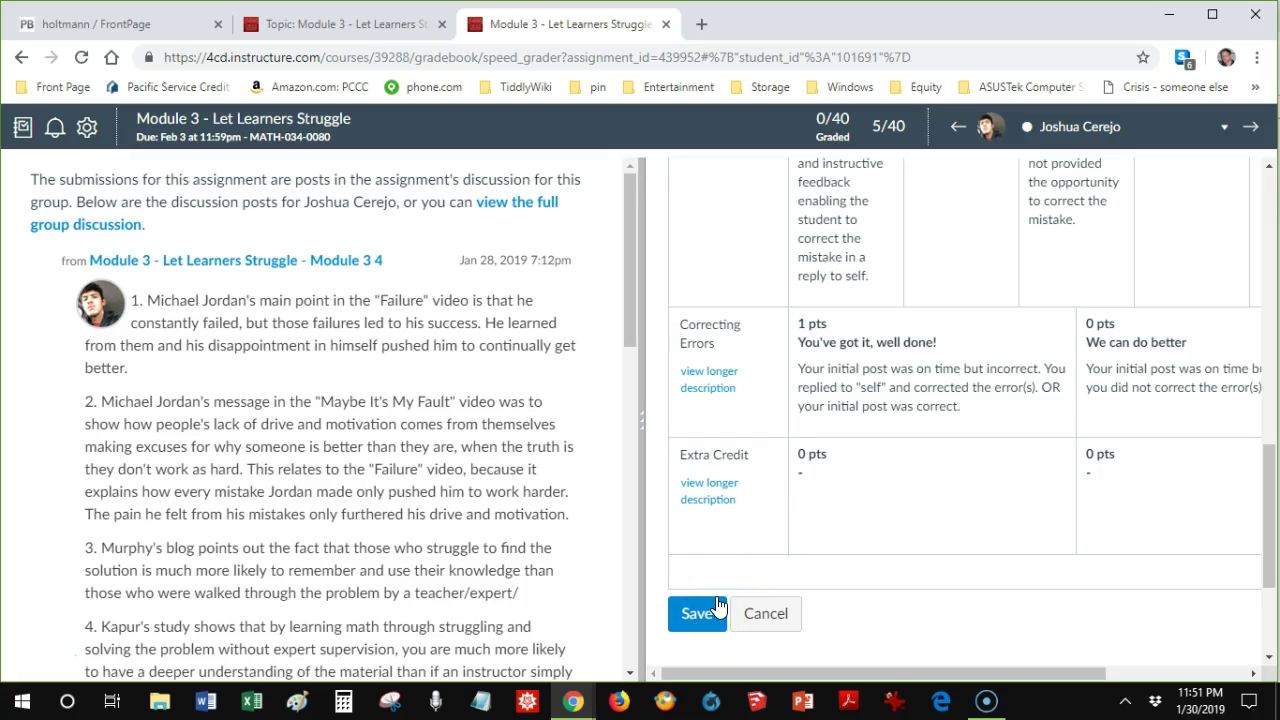
Open the sixth student's submission from SpeedGrader's student list
left_click(1228, 126)
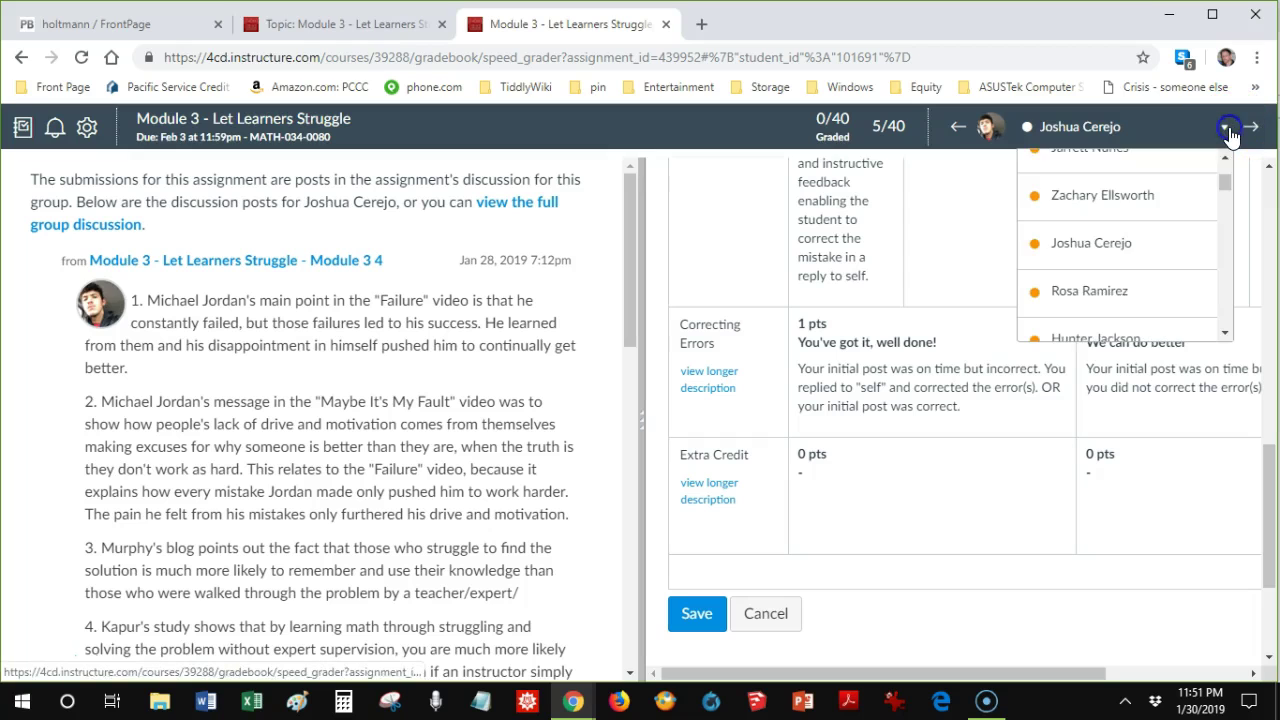
left_click(1186, 292)
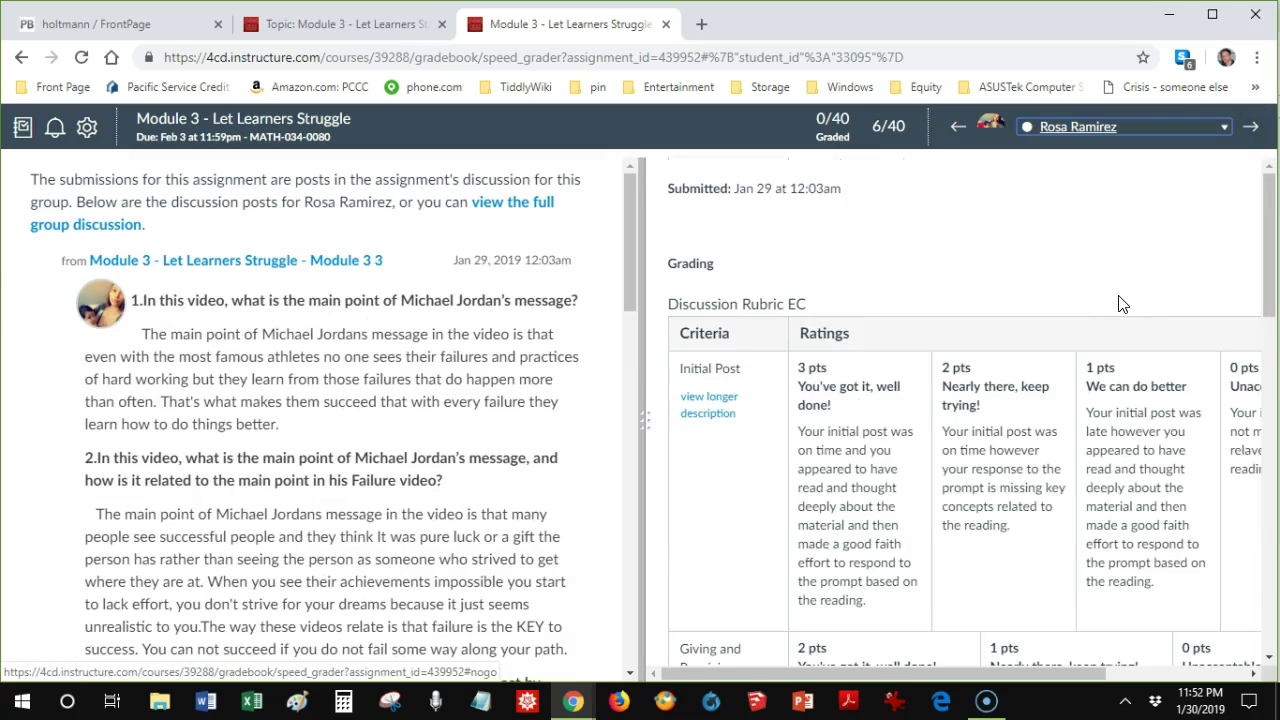